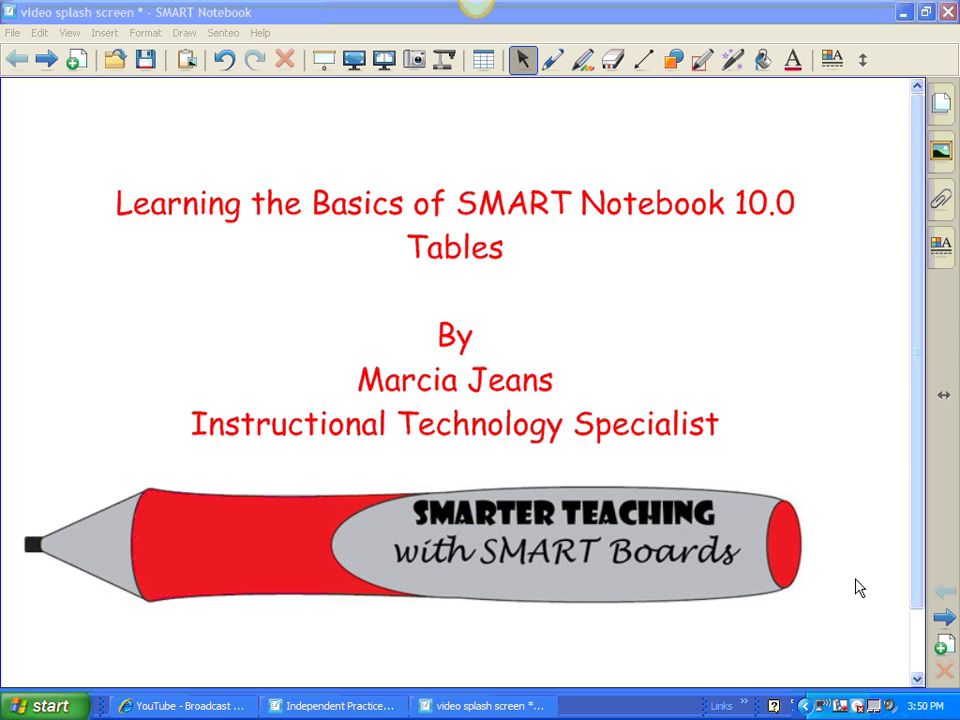
Advance past the title slide to the 'Tables - drag and drop' page
left_click(948, 620)
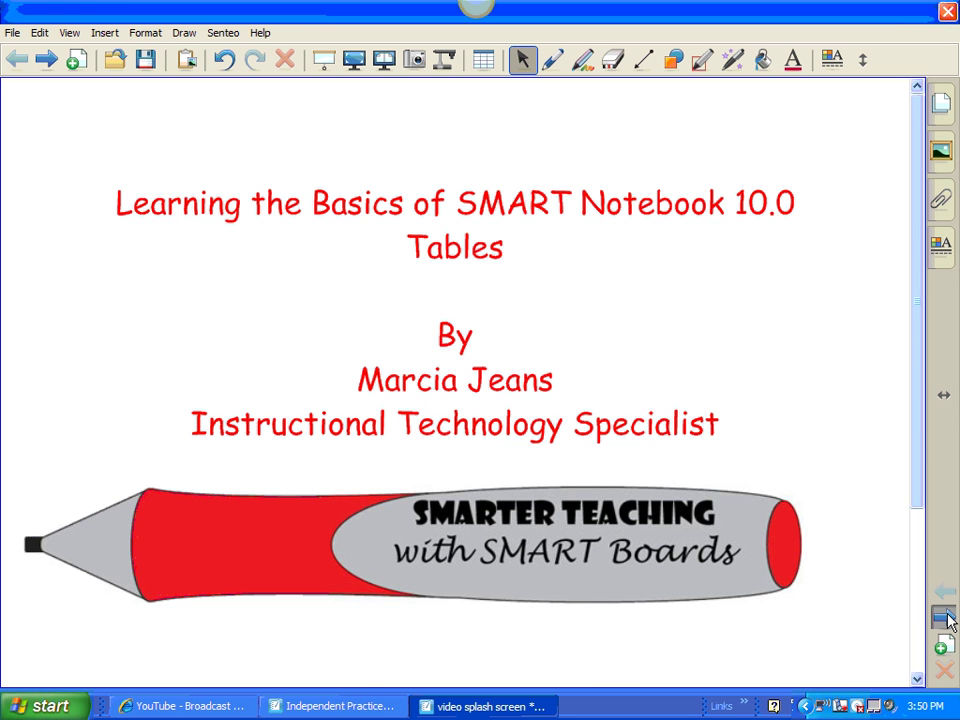
Put the bear picture in Mammal/Image and the Bear label in Mammal/Name, then advance a page
left_click_drag(920, 493, 925, 511)
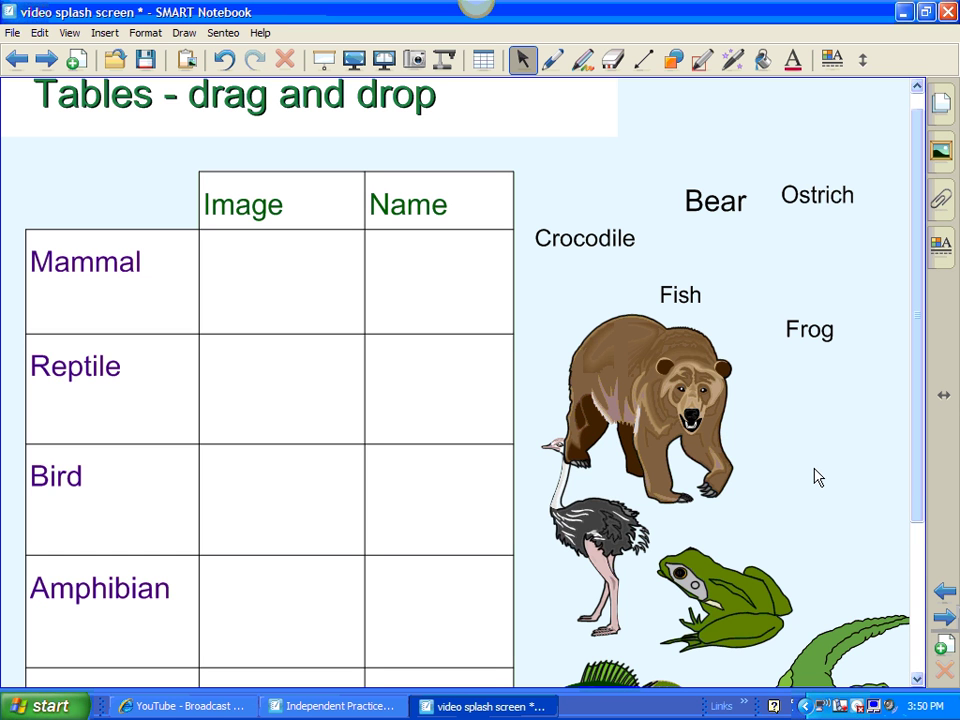
left_click_drag(666, 388, 292, 295)
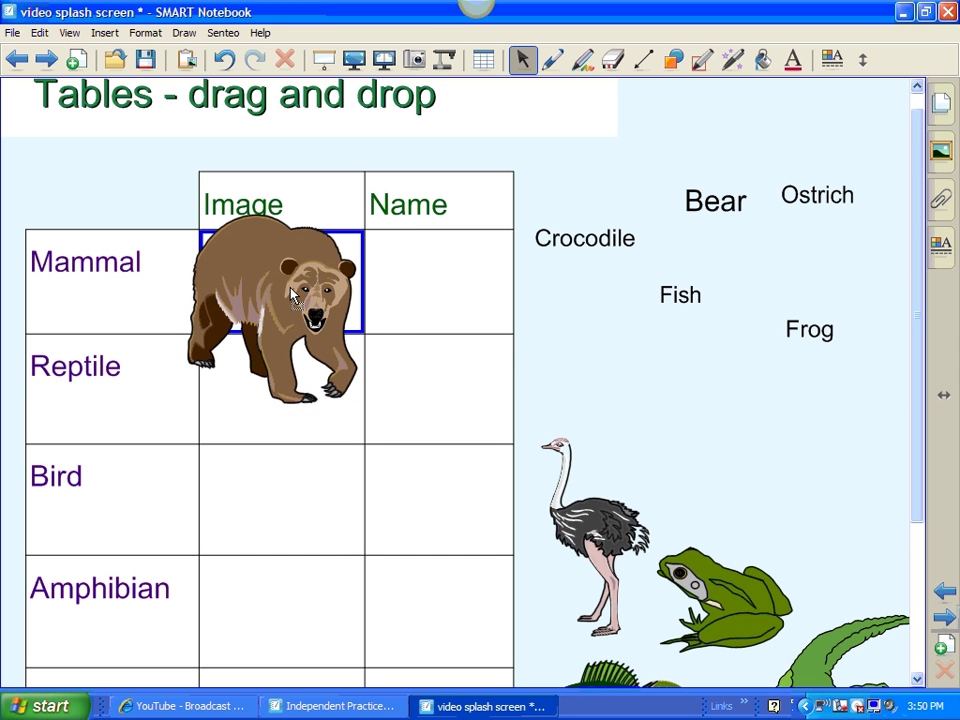
left_click_drag(292, 295, 294, 296)
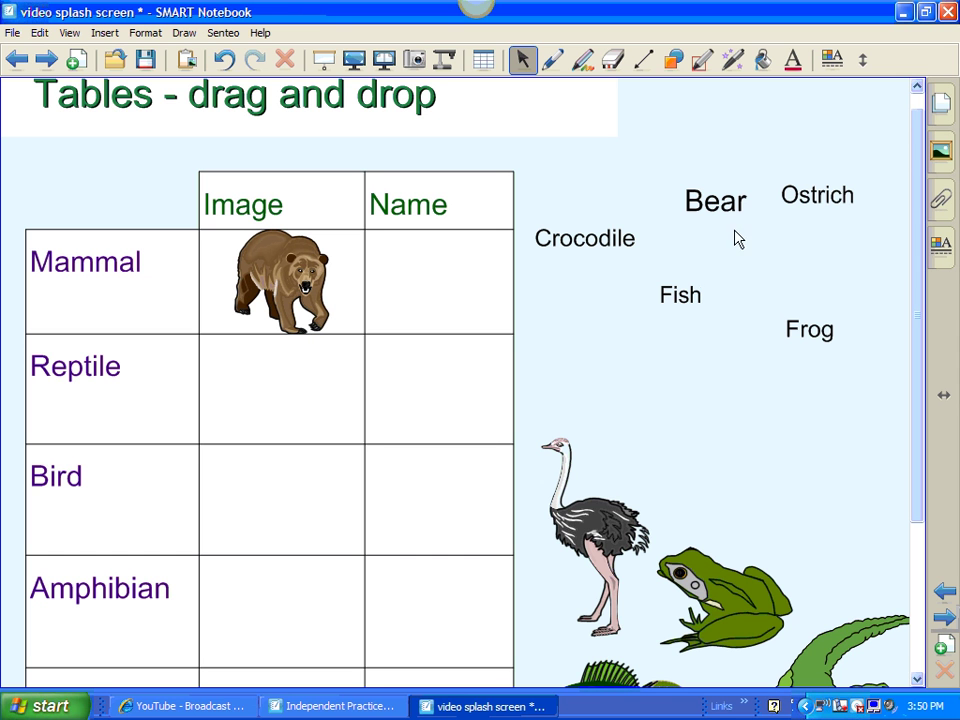
left_click_drag(744, 205, 476, 300)
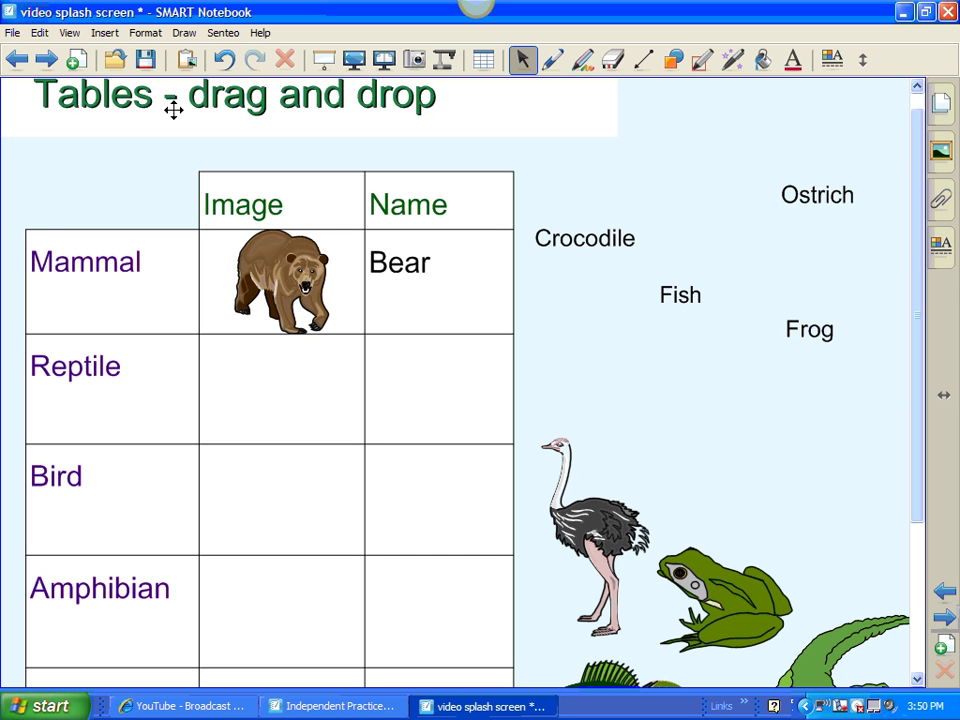
left_click(45, 60)
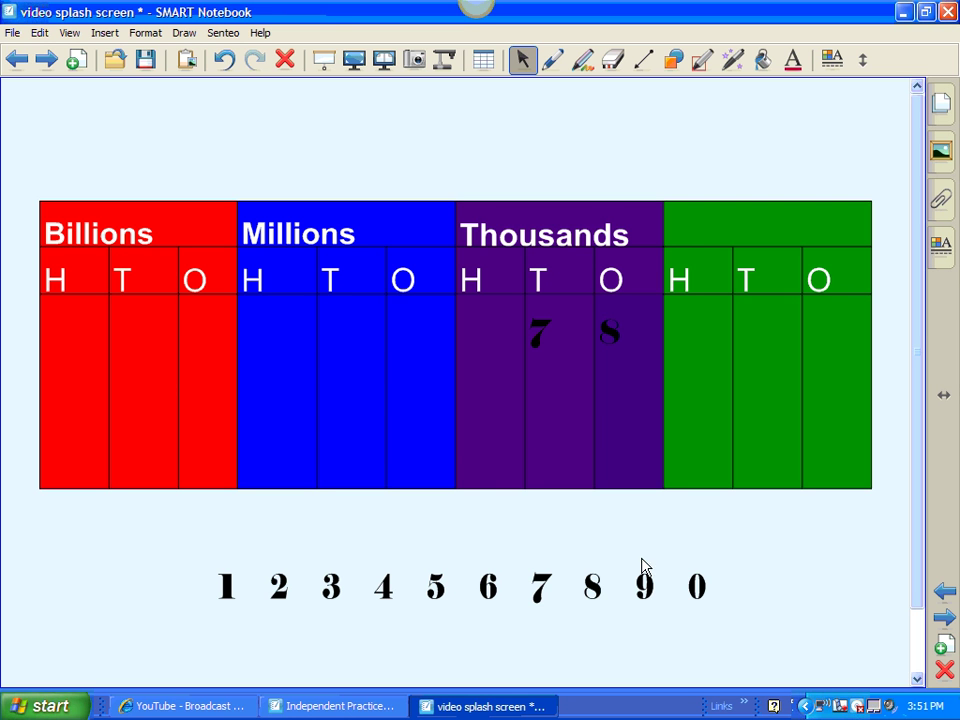
Drag 9 into the green H column and 0 into the green T column, then advance
left_click_drag(645, 586, 703, 384)
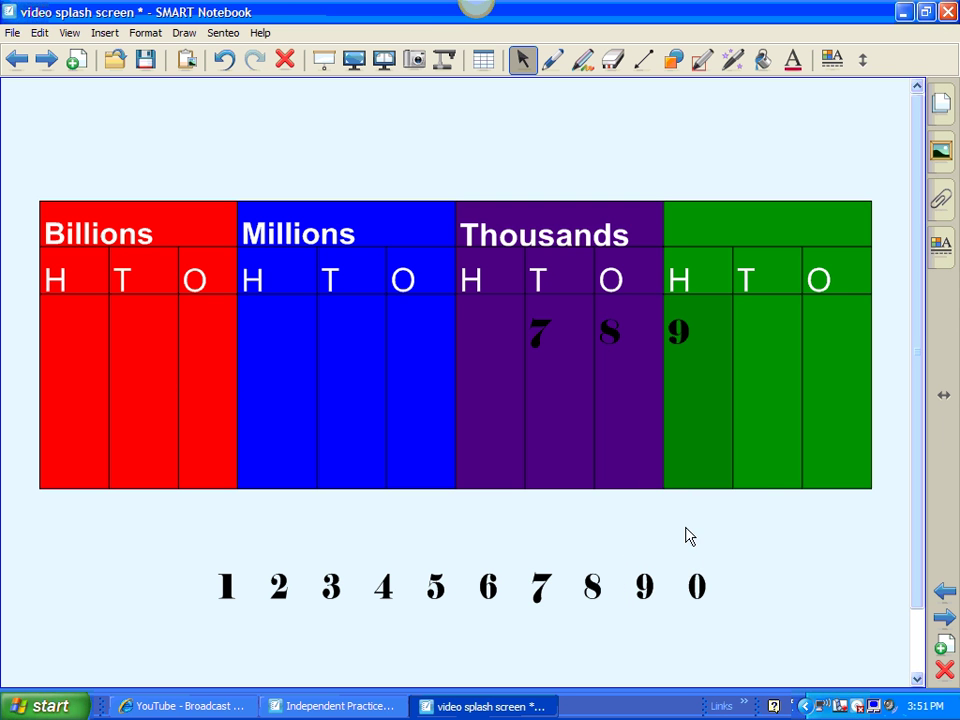
left_click_drag(698, 584, 774, 388)
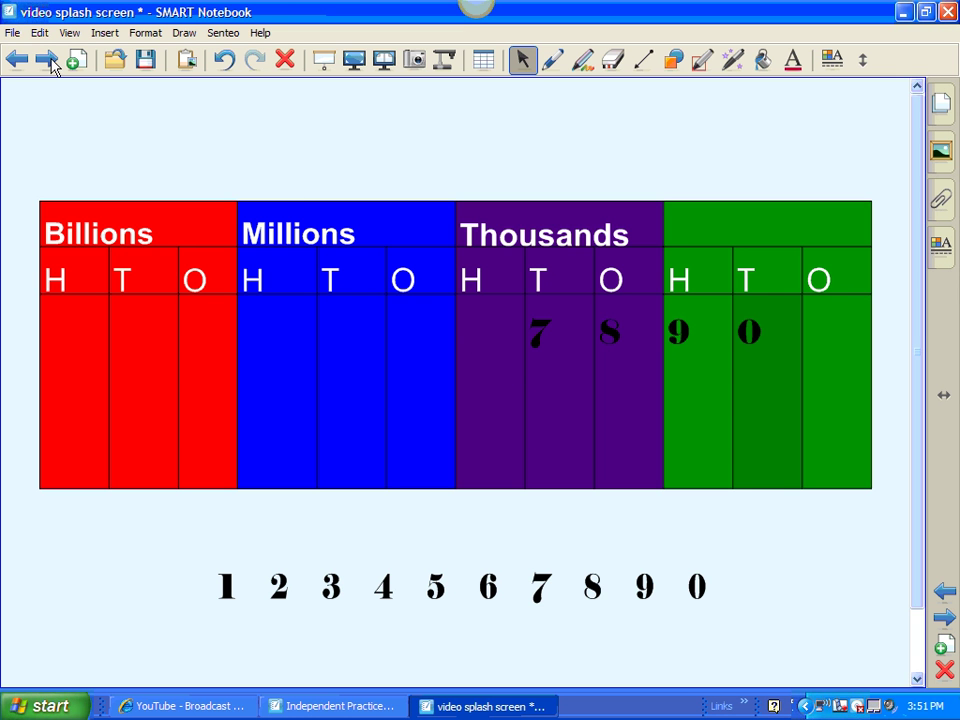
left_click(48, 60)
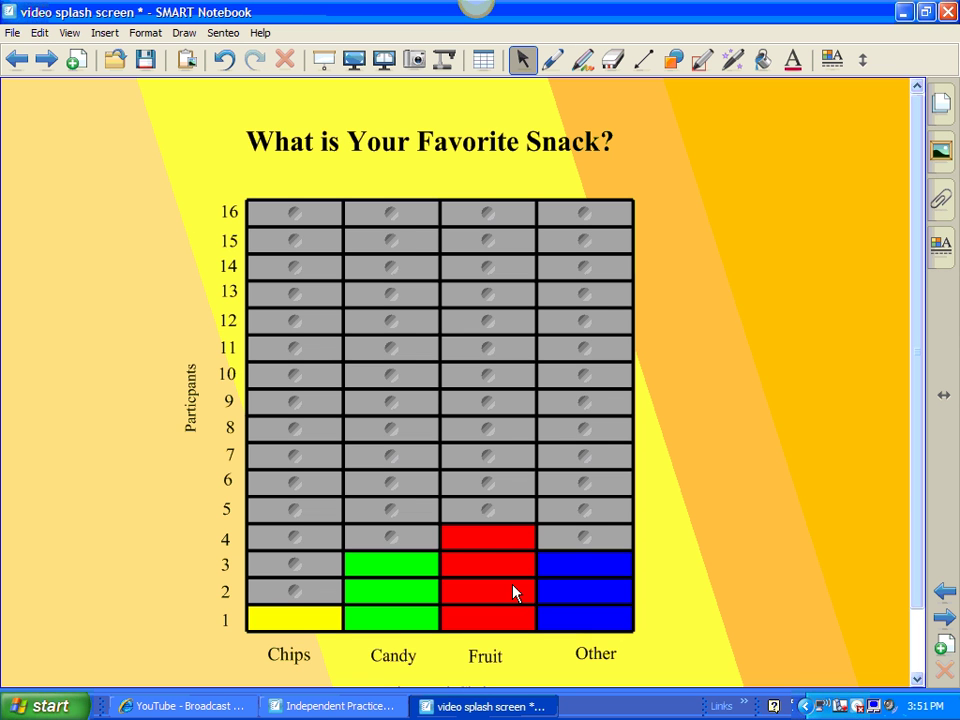
Raise the Chips bar of the snack graph from 1 up to 5
left_click(300, 600)
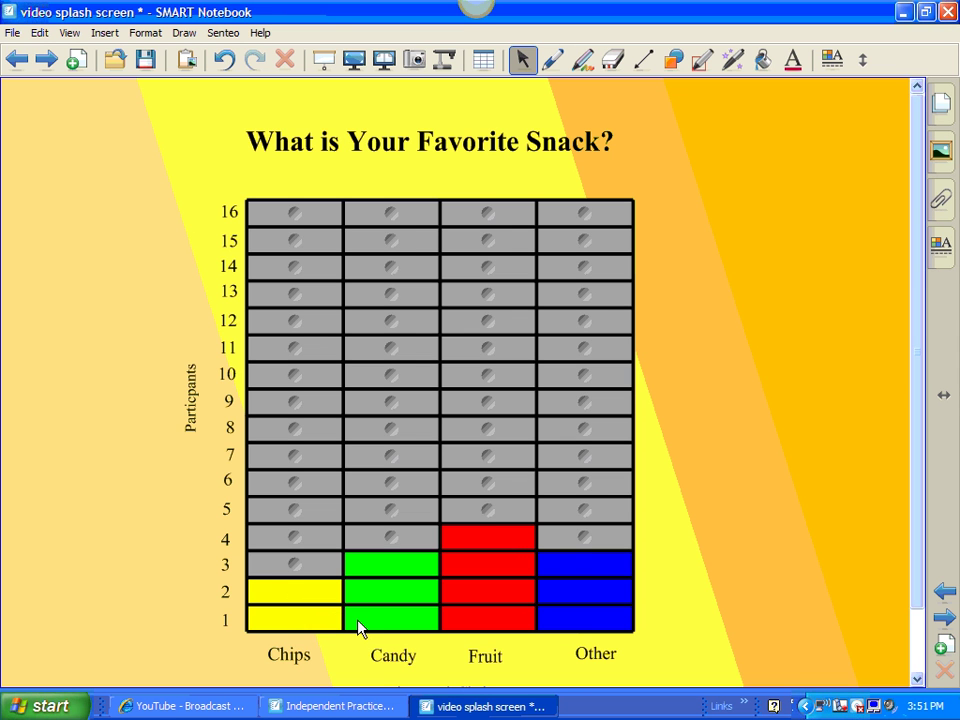
left_click(308, 558)
left_click(306, 540)
left_click(306, 518)
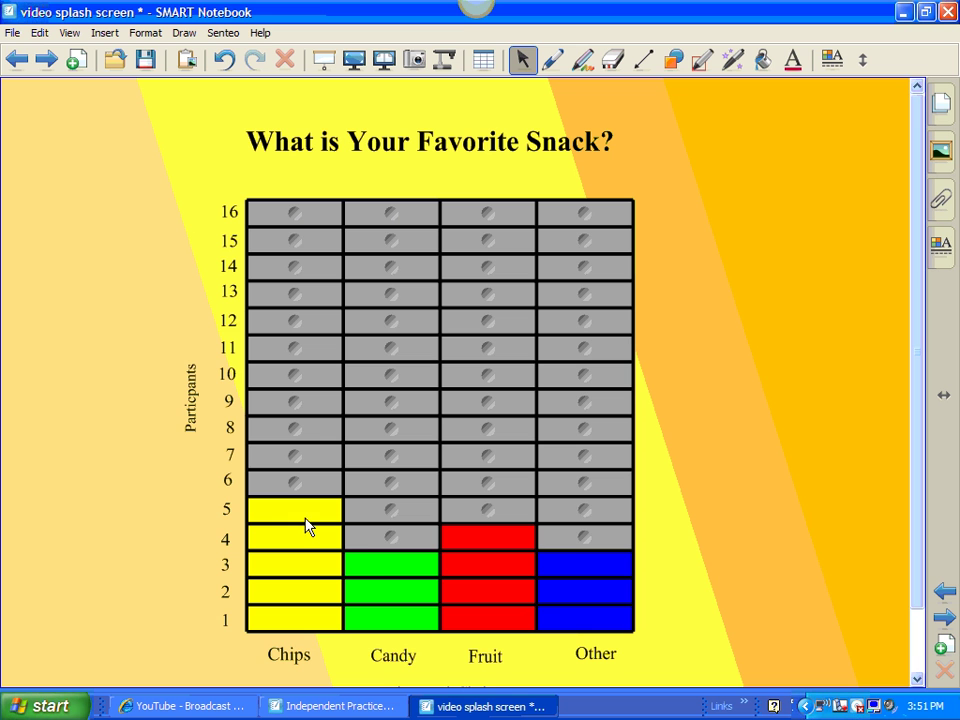
Extend Candy to 4 and Other to 7, then go to a blank page
left_click(364, 545)
left_click(568, 545)
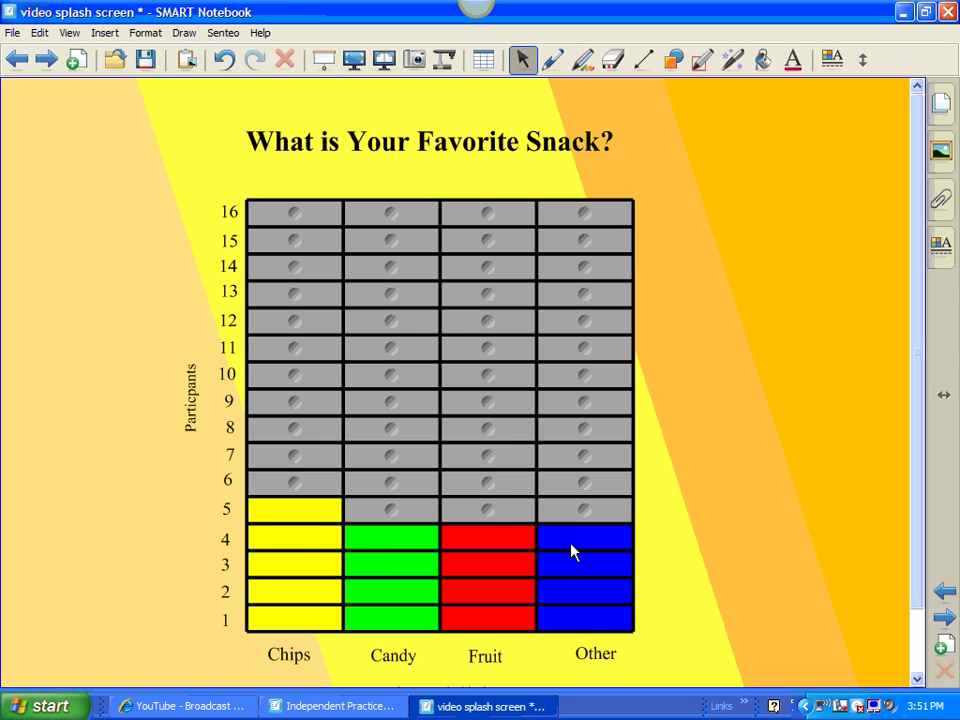
left_click(570, 513)
left_click(573, 490)
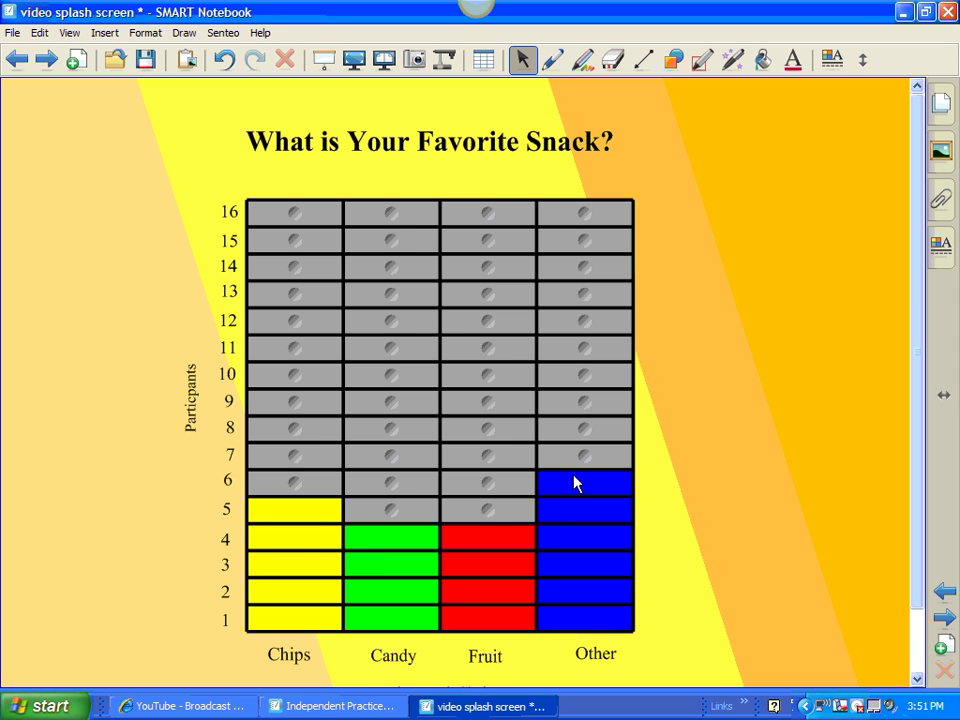
left_click(573, 458)
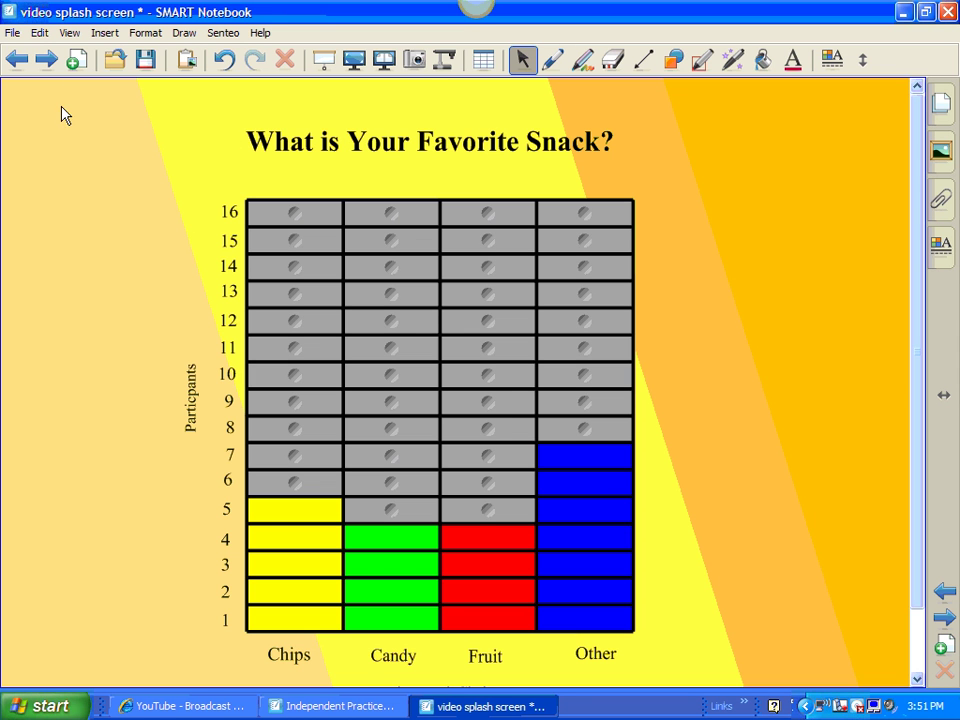
left_click(46, 60)
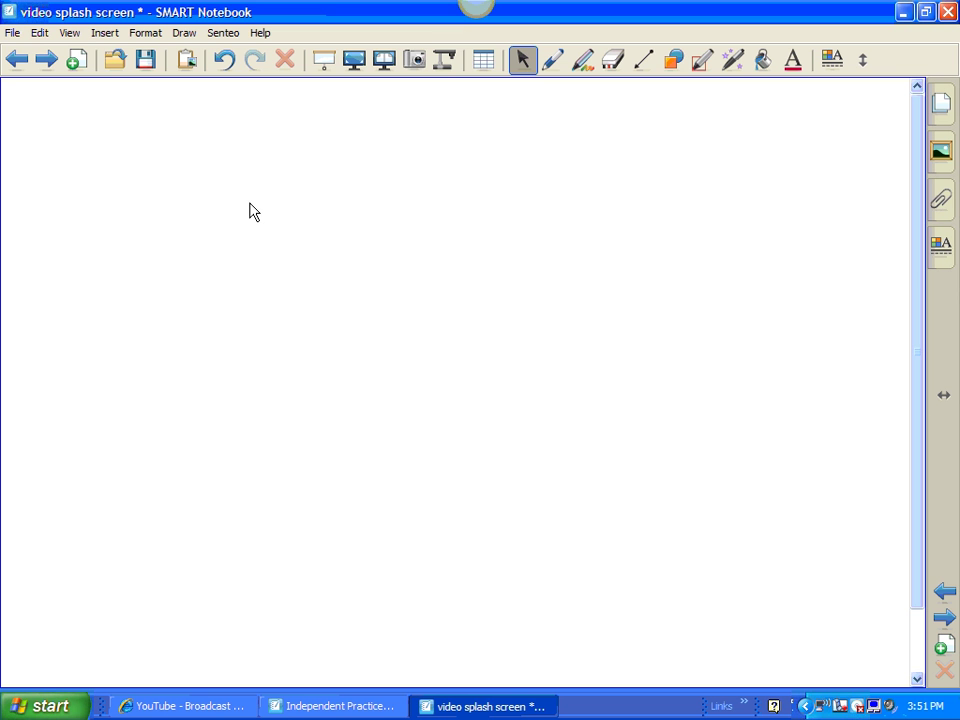
Insert an empty 3 x 3 table using the Table toolbar picker
left_click(484, 62)
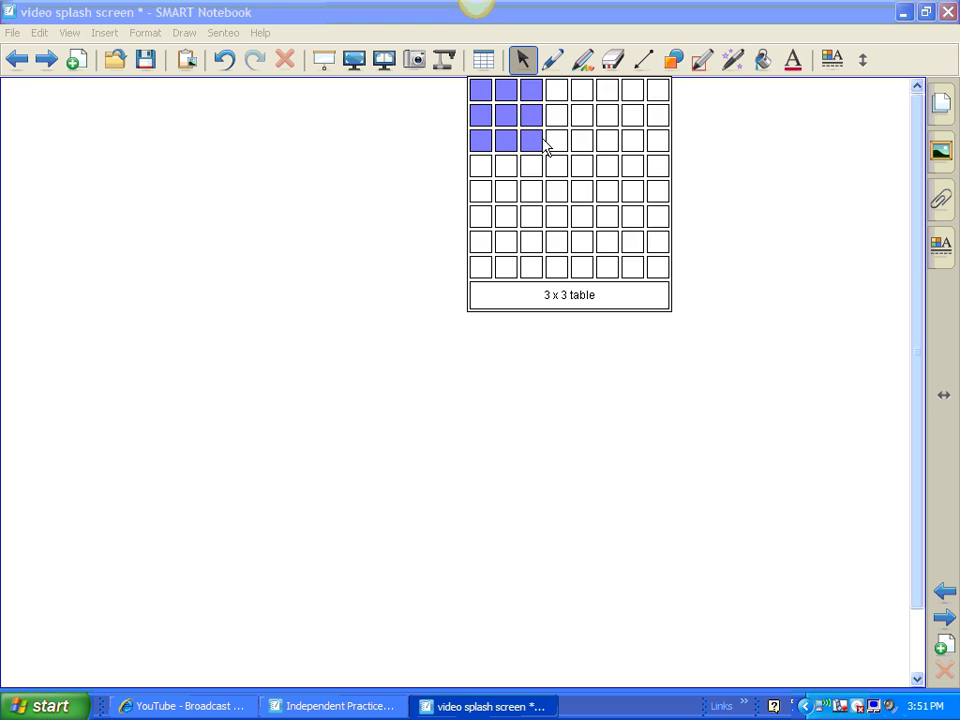
left_click(544, 146)
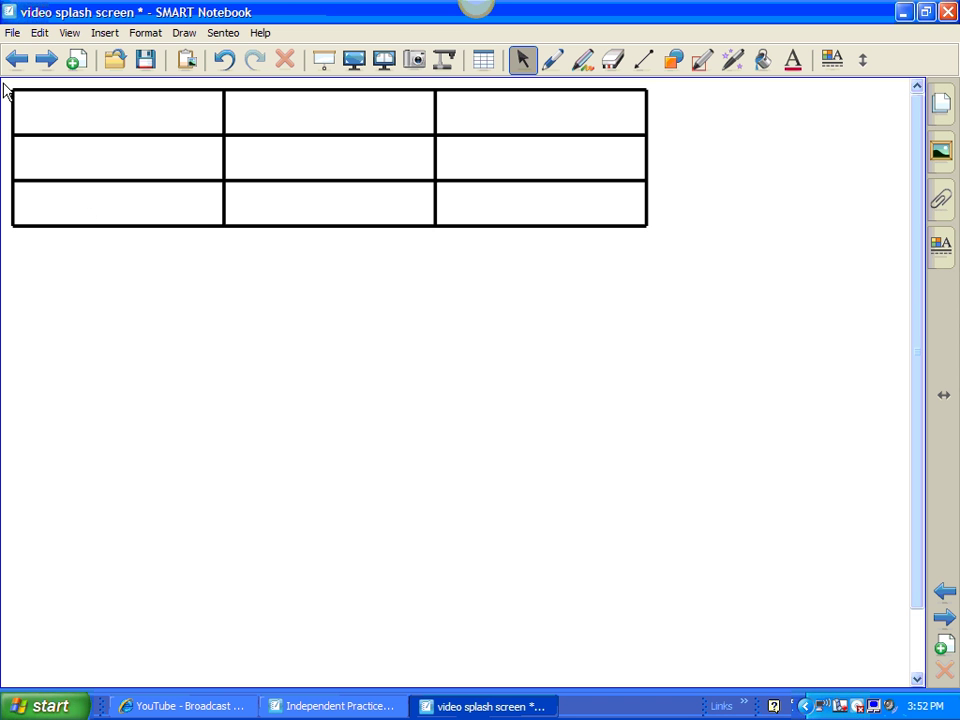
Select table cells, then drag the table by its handle to the page centre and deselect
left_click_drag(43, 112, 92, 158)
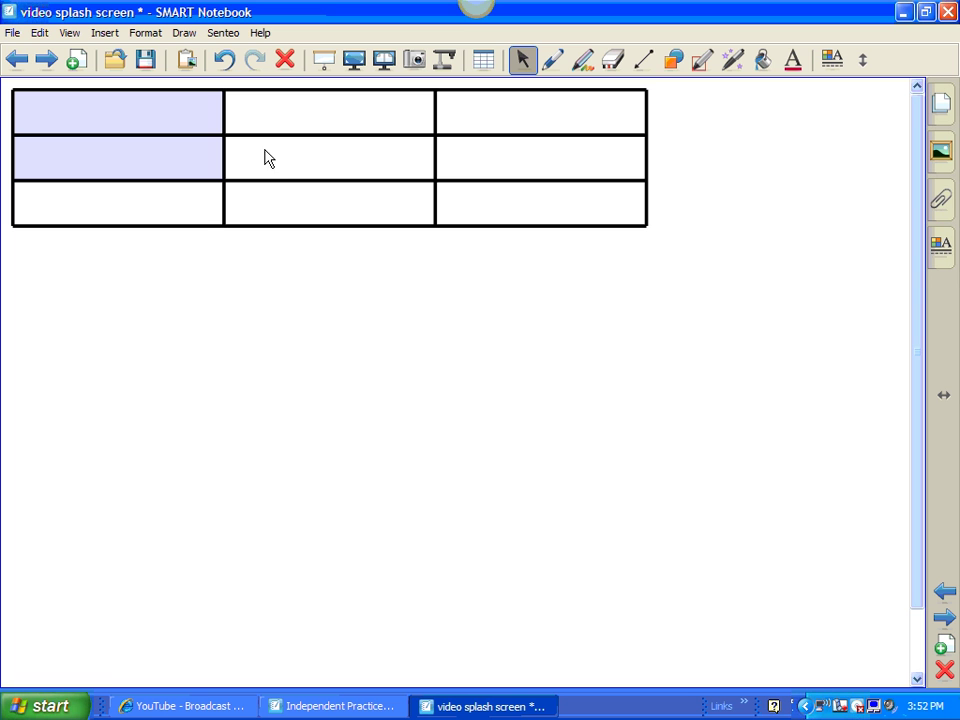
left_click(287, 172)
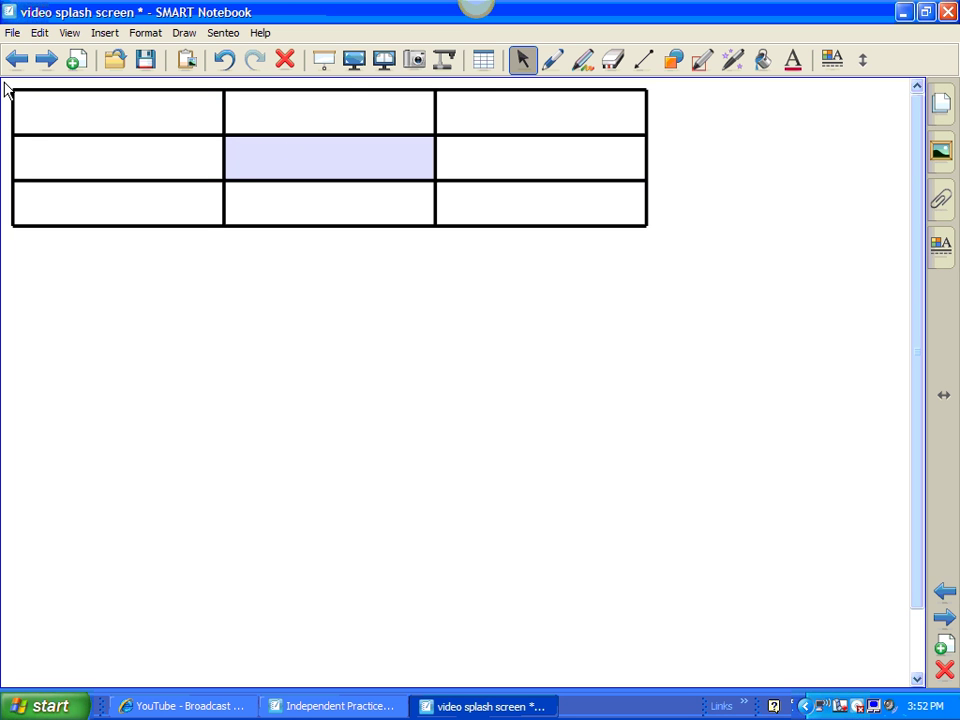
left_click_drag(5, 88, 677, 274)
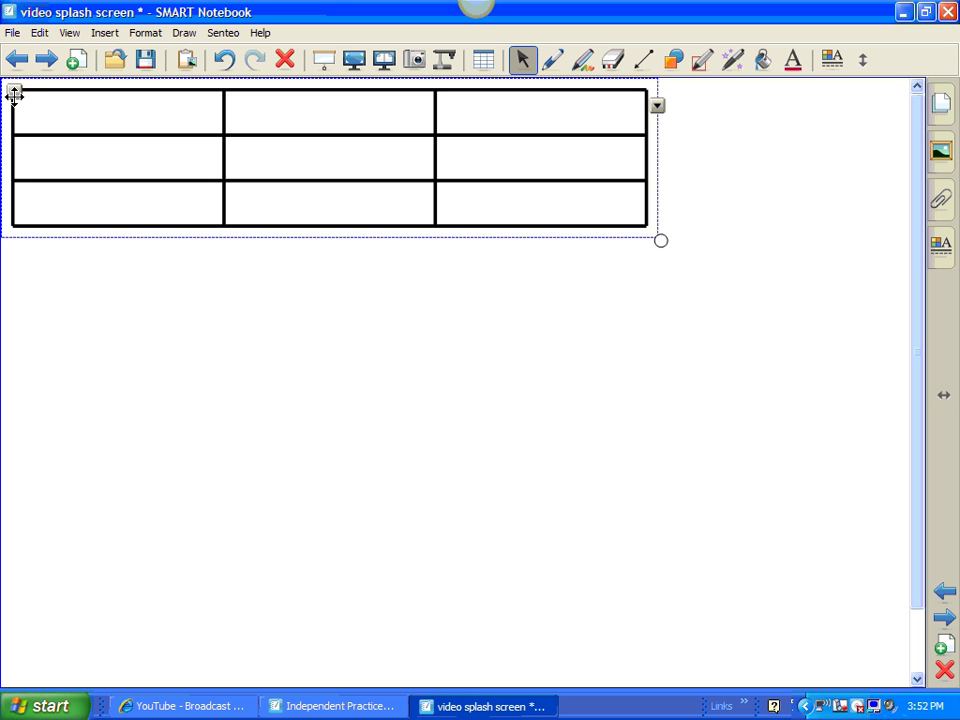
left_click_drag(14, 93, 133, 350)
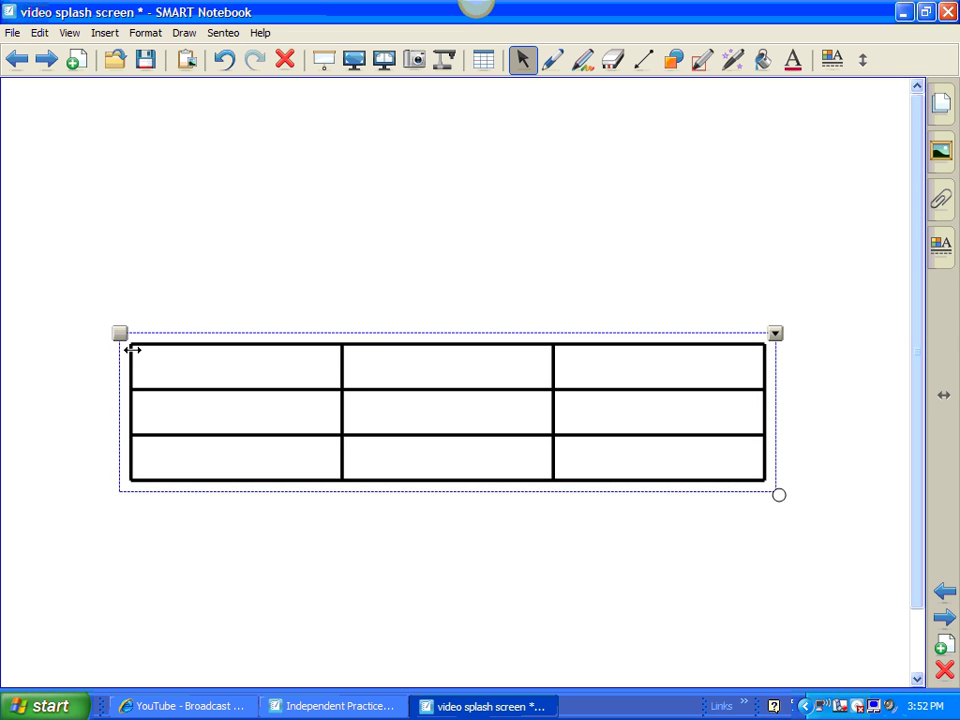
left_click(195, 291)
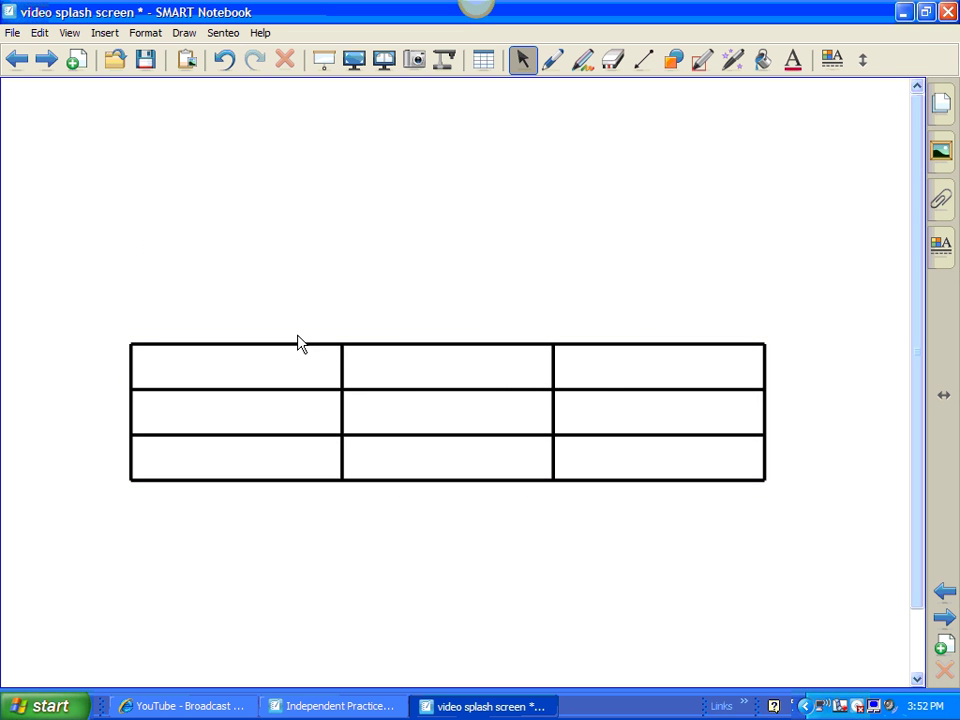
Narrow the first two columns so the third is widest, and heighten the top row
left_click_drag(337, 362, 232, 381)
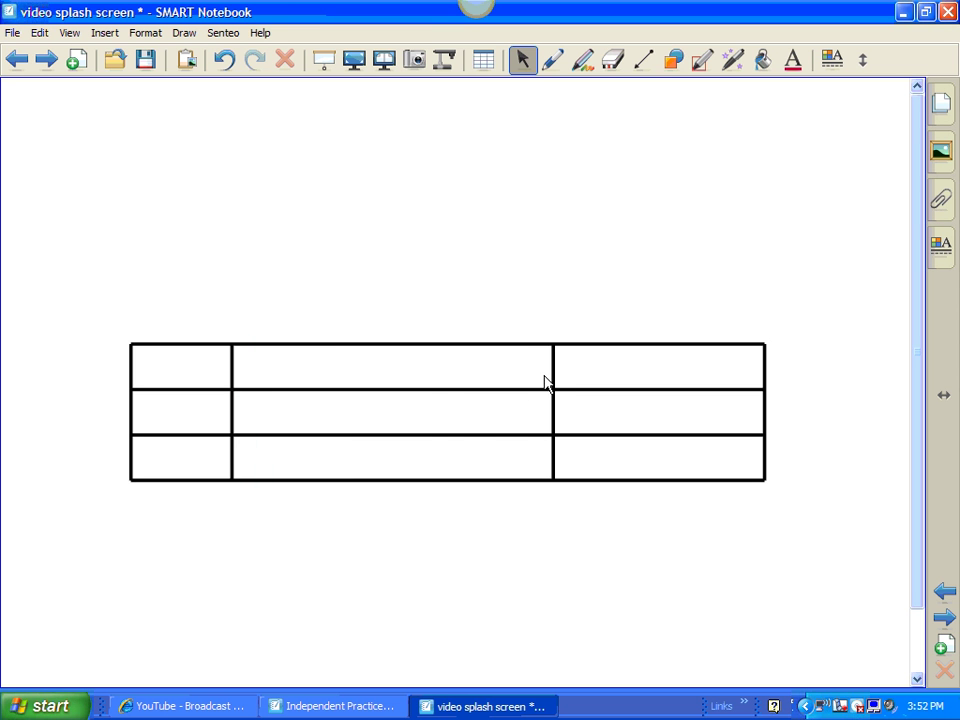
left_click_drag(549, 373, 444, 394)
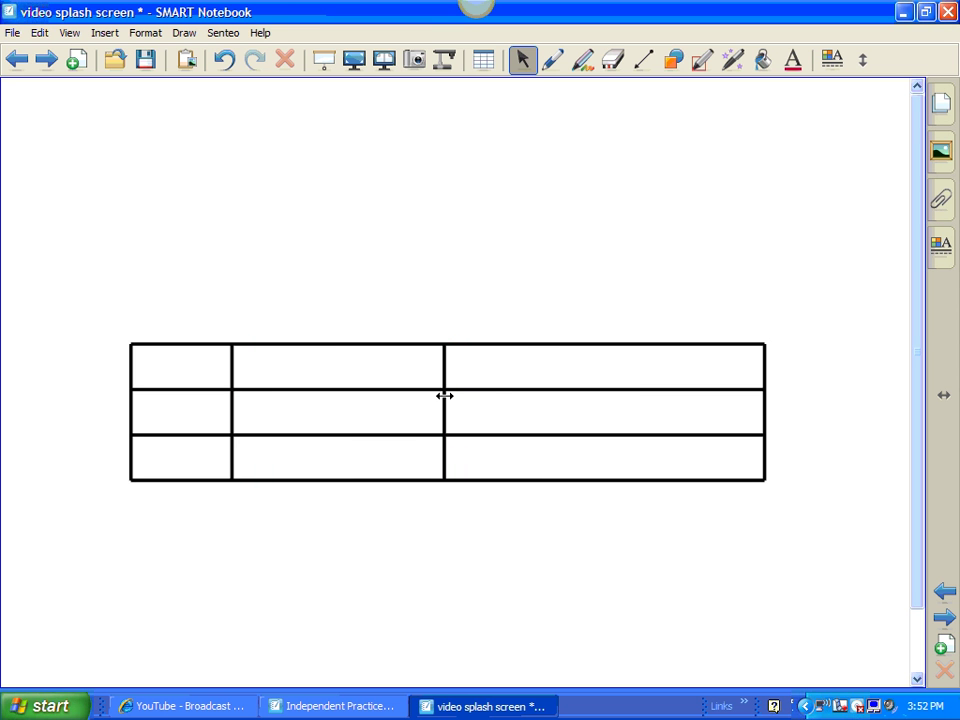
left_click_drag(506, 390, 511, 401)
left_click_drag(506, 343, 505, 307)
Enter 'Type' in the top-right cell and select the whole word
left_click(498, 338)
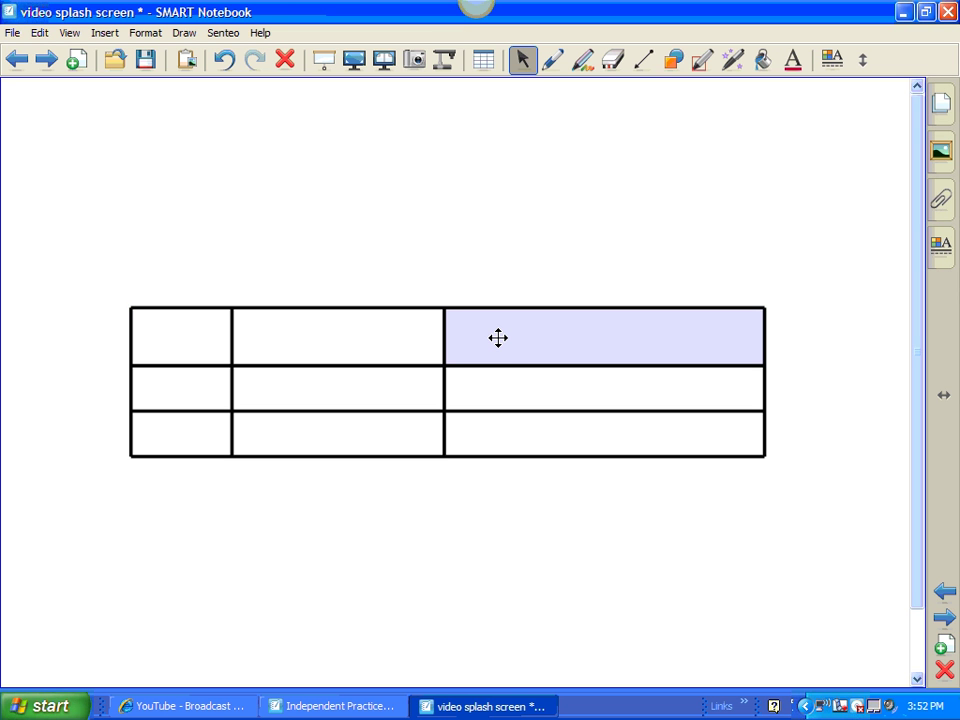
type("Type")
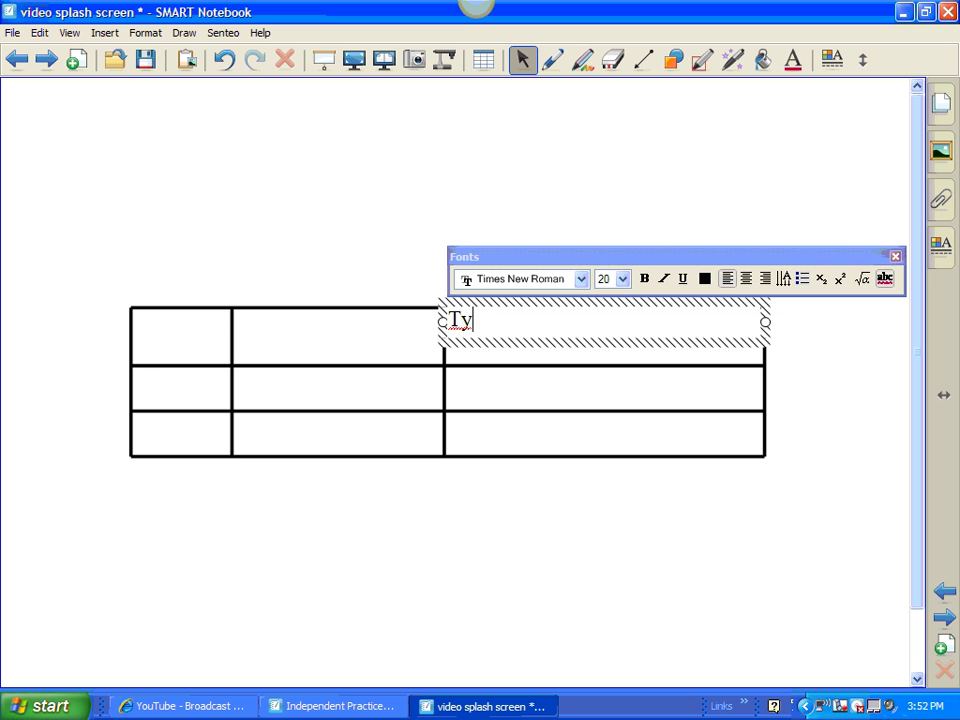
left_click(584, 500)
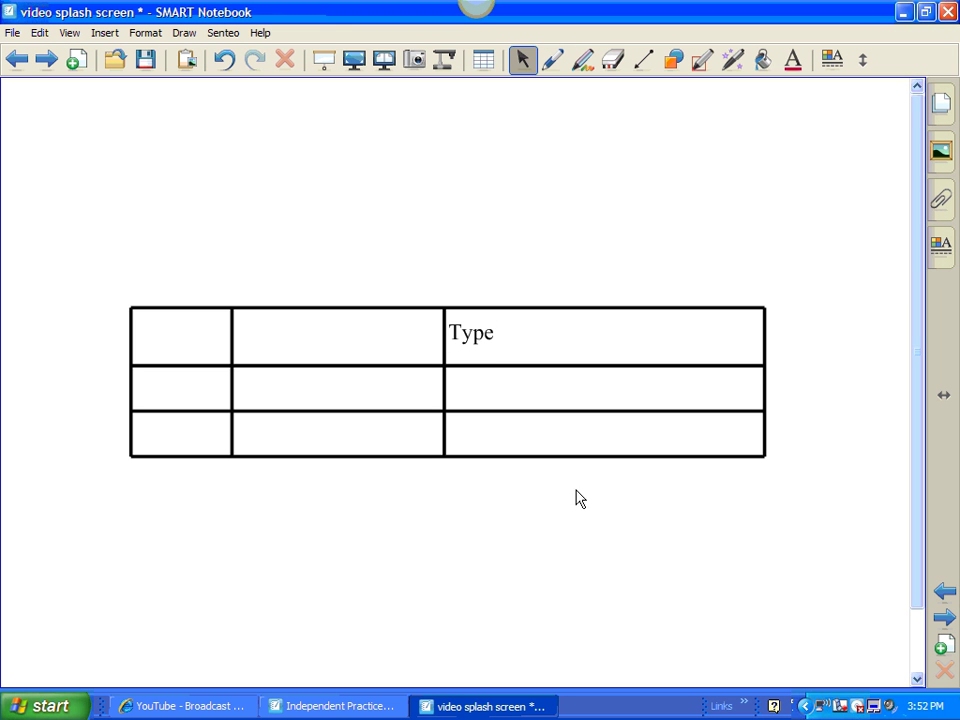
left_click(484, 333)
left_click(501, 326)
left_click_drag(496, 322, 461, 324)
left_click(461, 326)
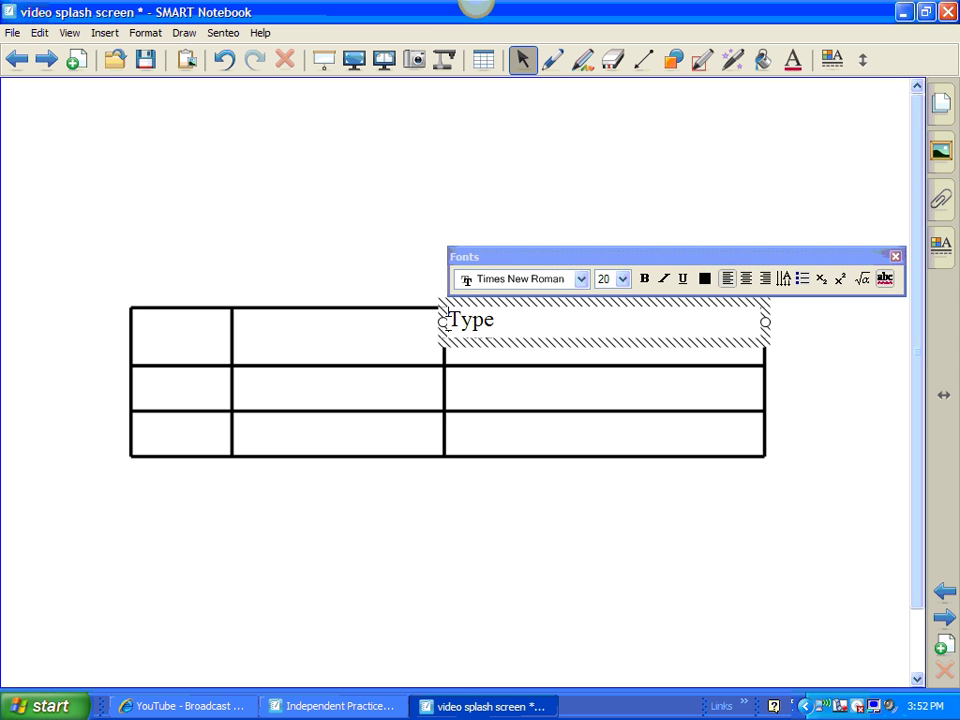
key("ctrl+a")
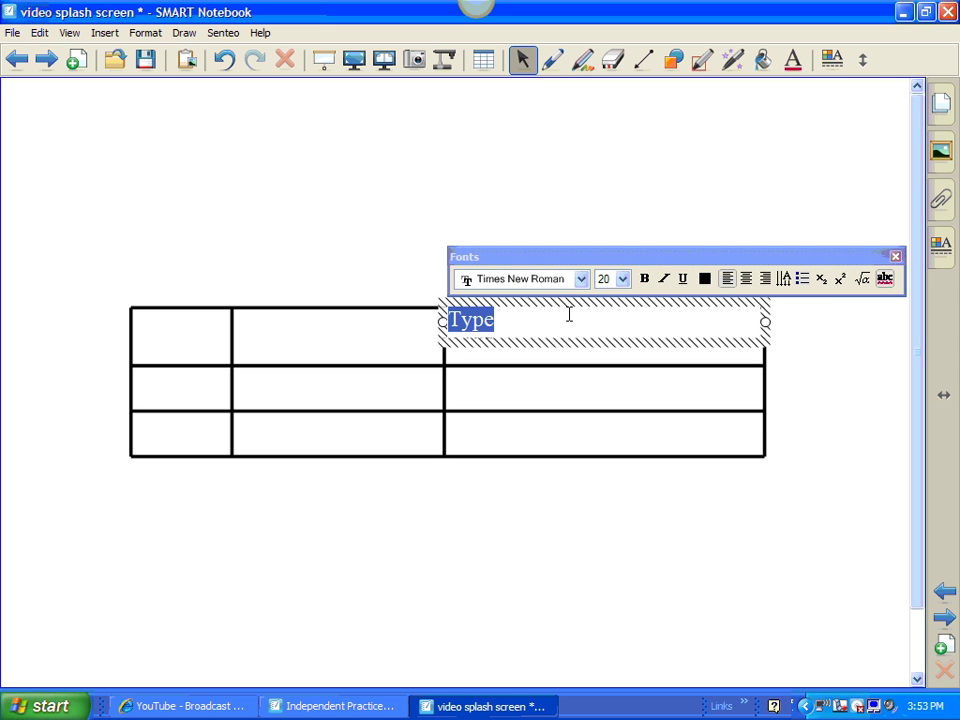
Make the Type text red, centred and bold, and change its font
left_click(704, 280)
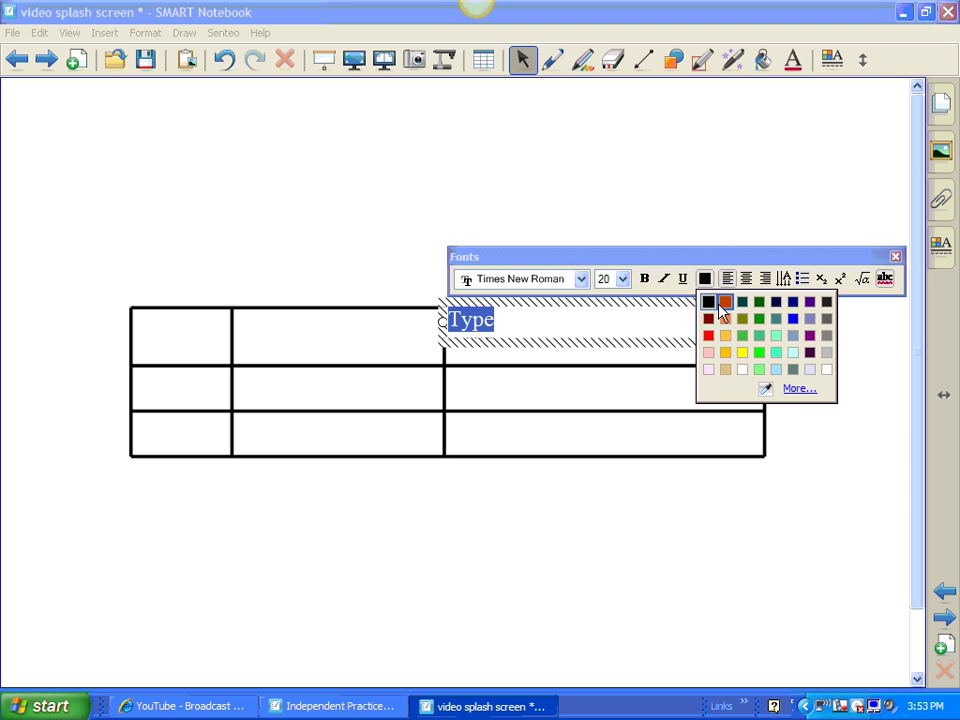
left_click(708, 335)
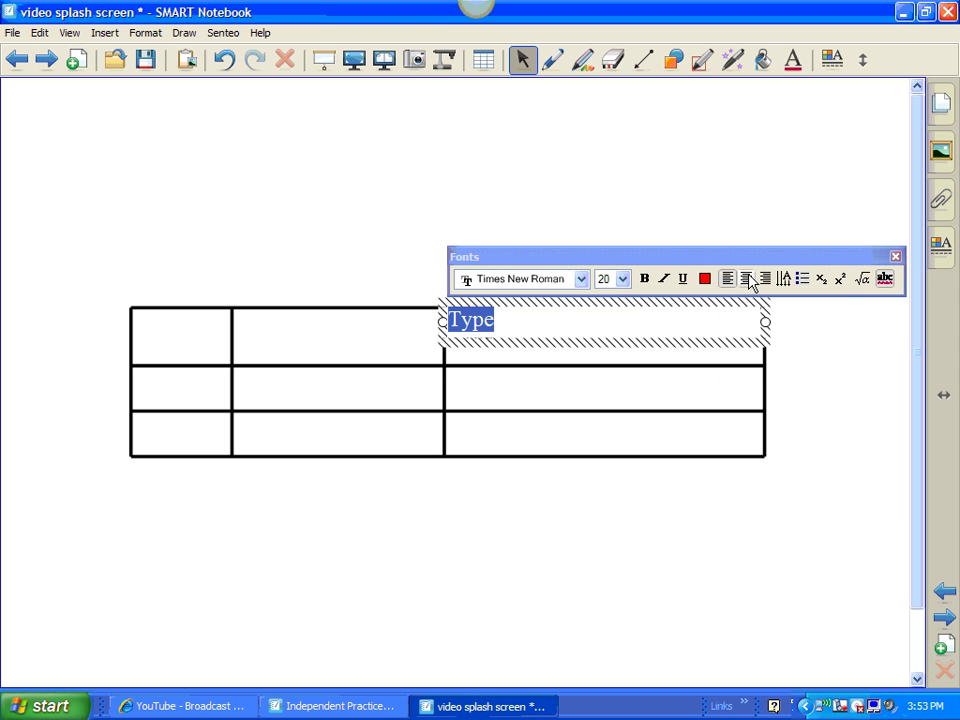
left_click(746, 279)
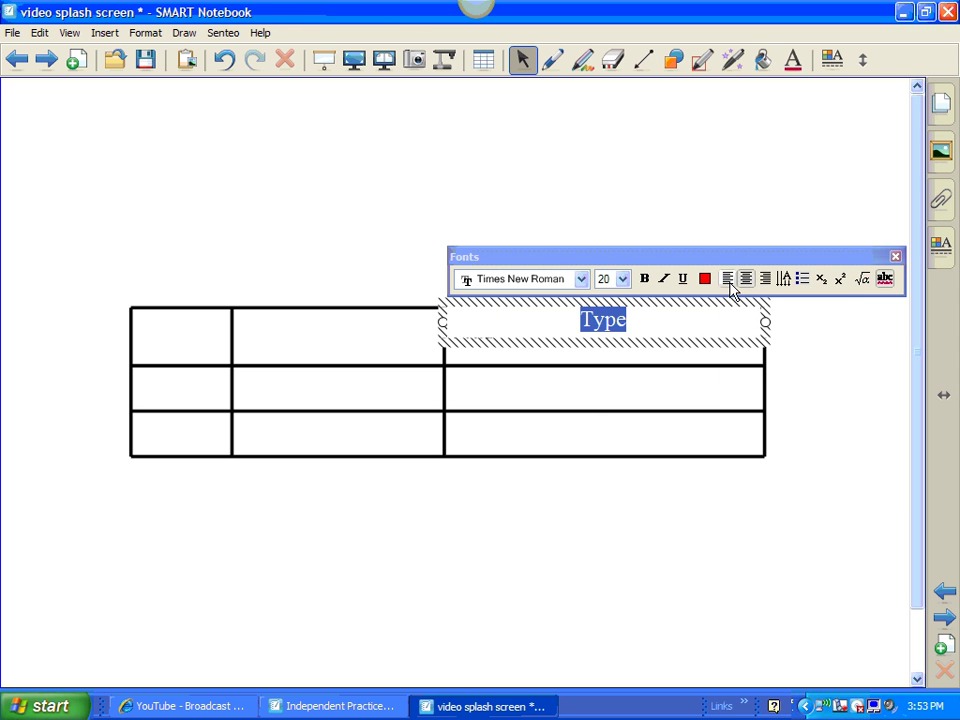
left_click(645, 279)
left_click(581, 279)
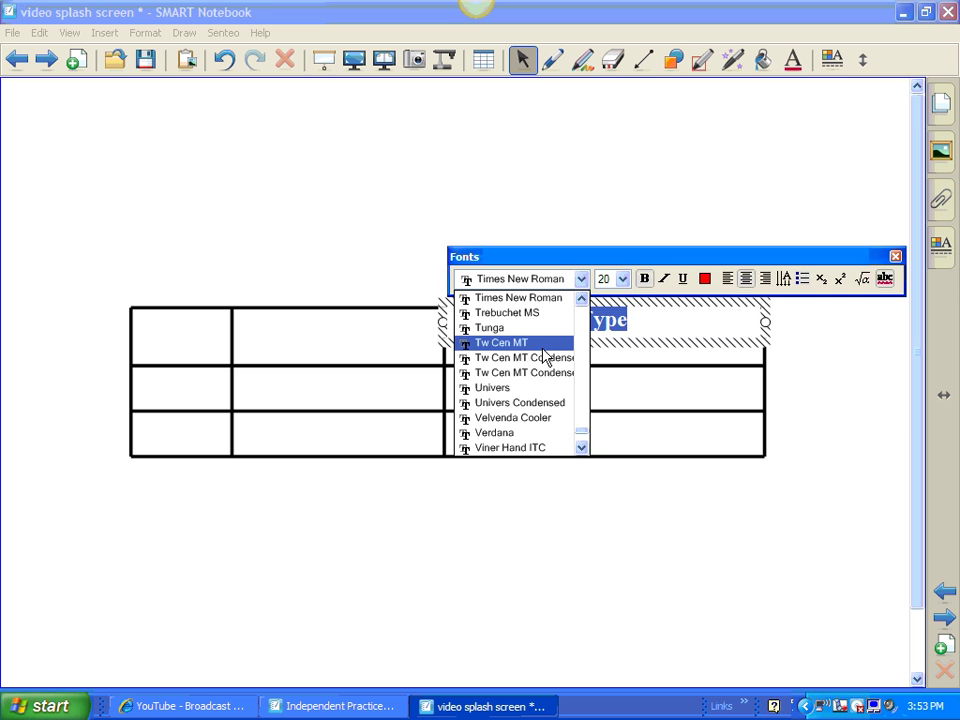
left_click(540, 328)
left_click(602, 535)
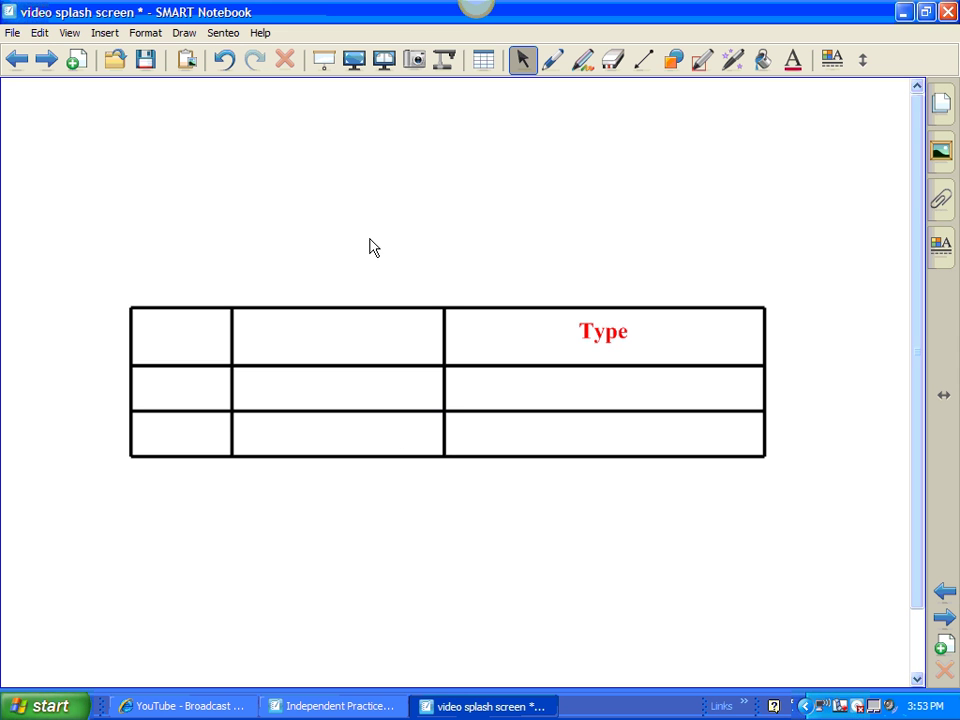
Type another 'Type' on the canvas and drag it into the top-middle cell
type("Type")
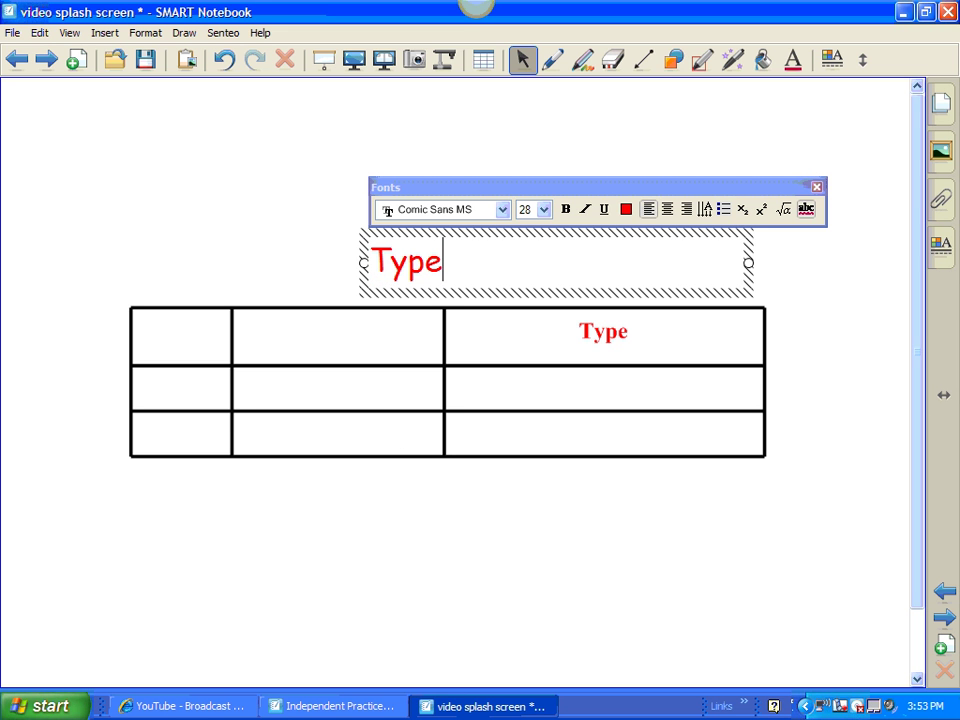
left_click(352, 225)
left_click_drag(396, 264, 320, 350)
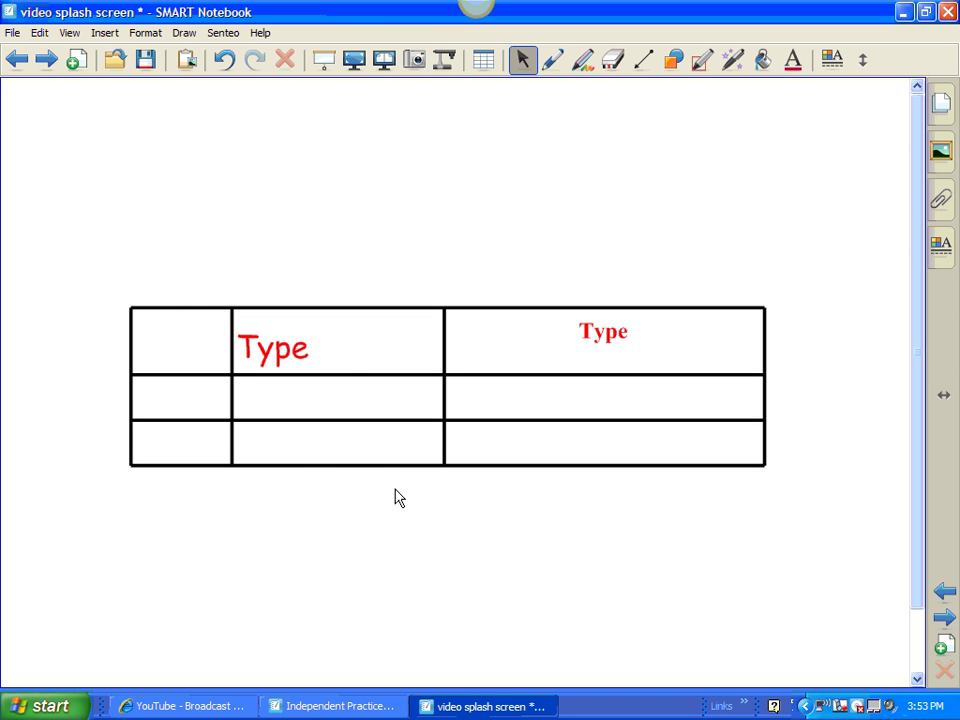
Bring up the context menu on the empty top-left cell to delete it
right_click(185, 350)
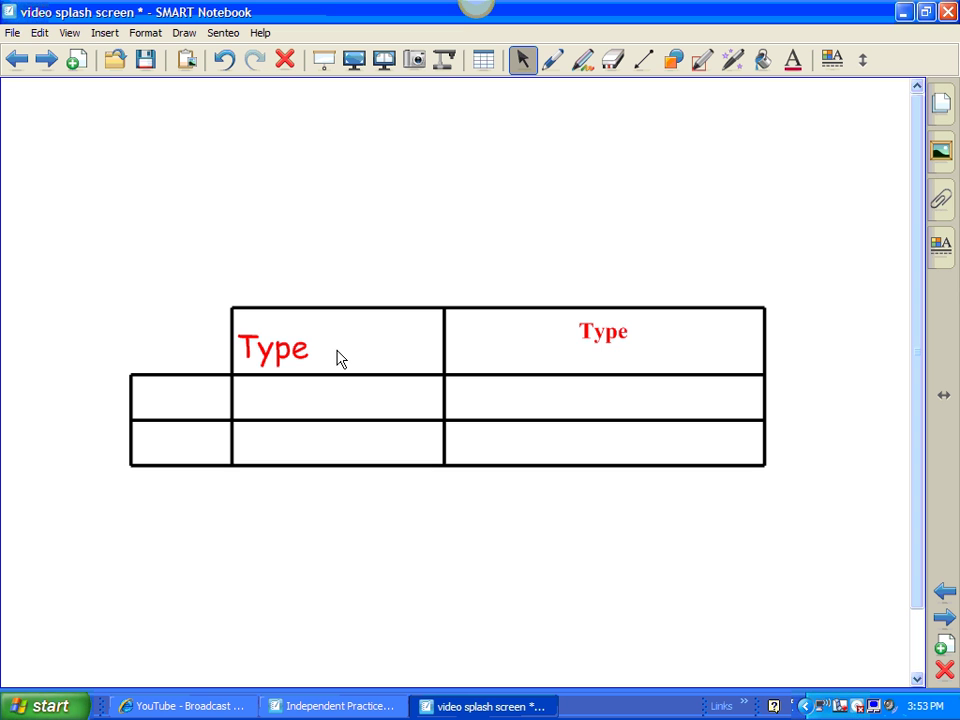
Fill every remaining table cell with yellow, then switch back to the Select tool
left_click(337, 348)
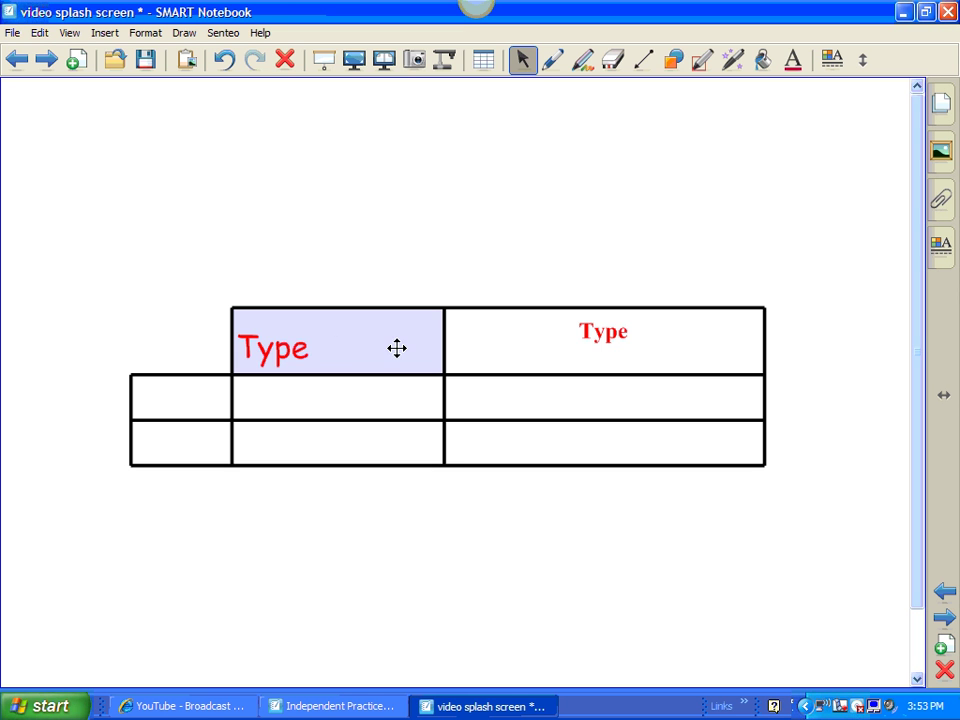
left_click(512, 350)
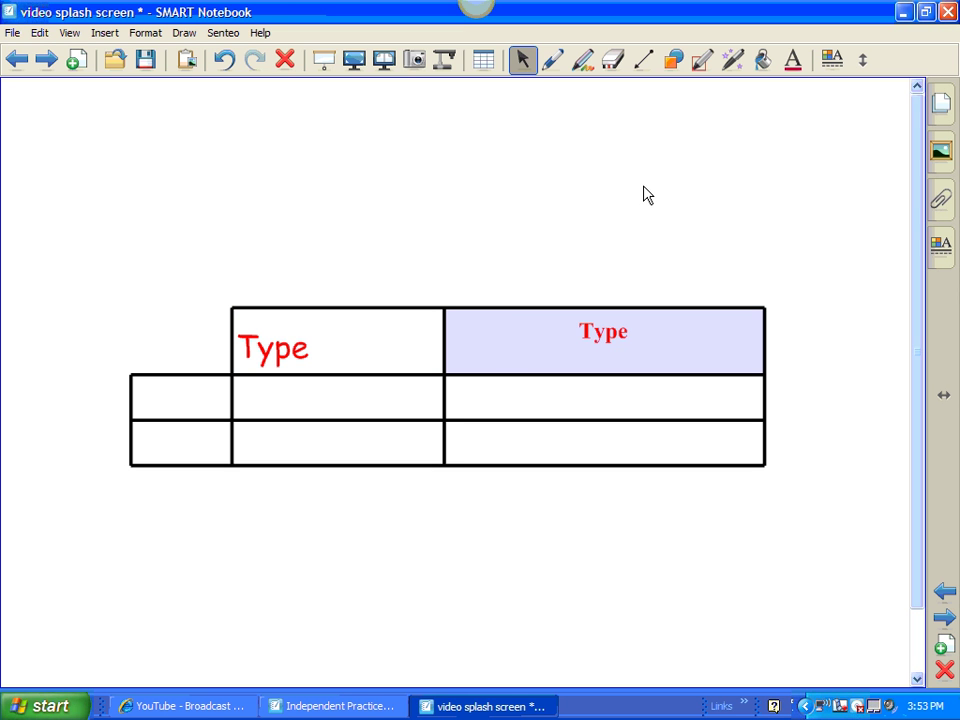
left_click(762, 62)
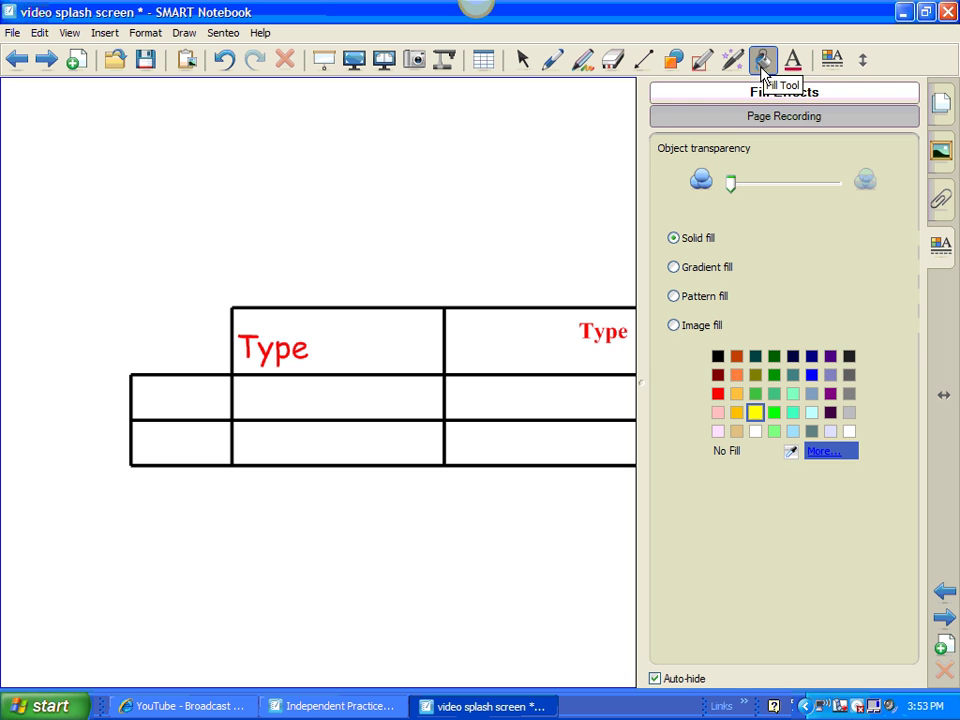
left_click(757, 414)
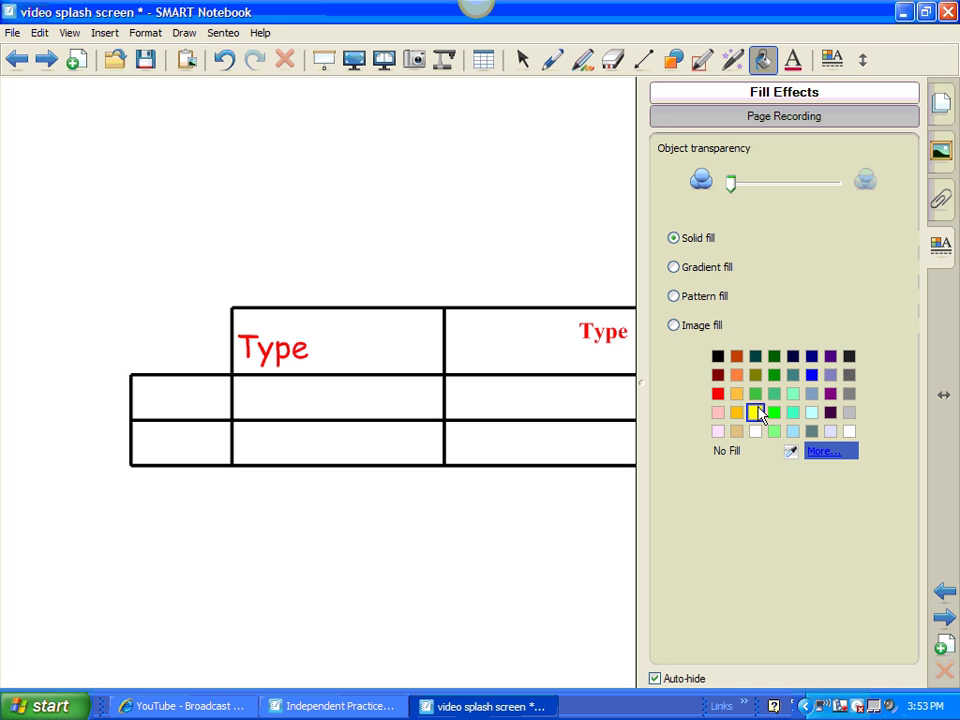
left_click(530, 340)
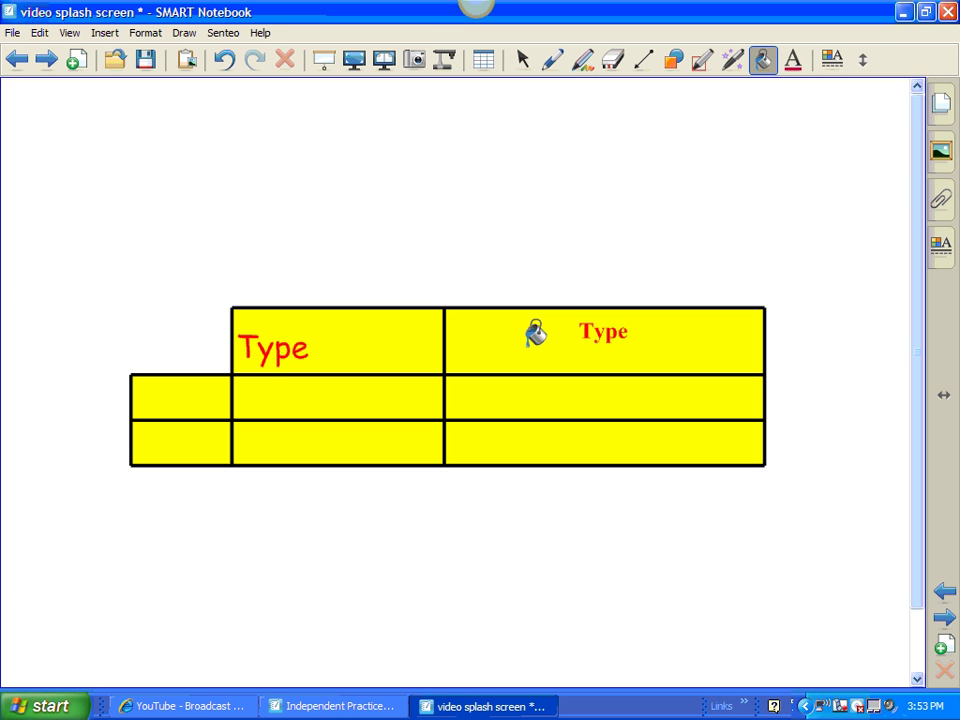
left_click(520, 62)
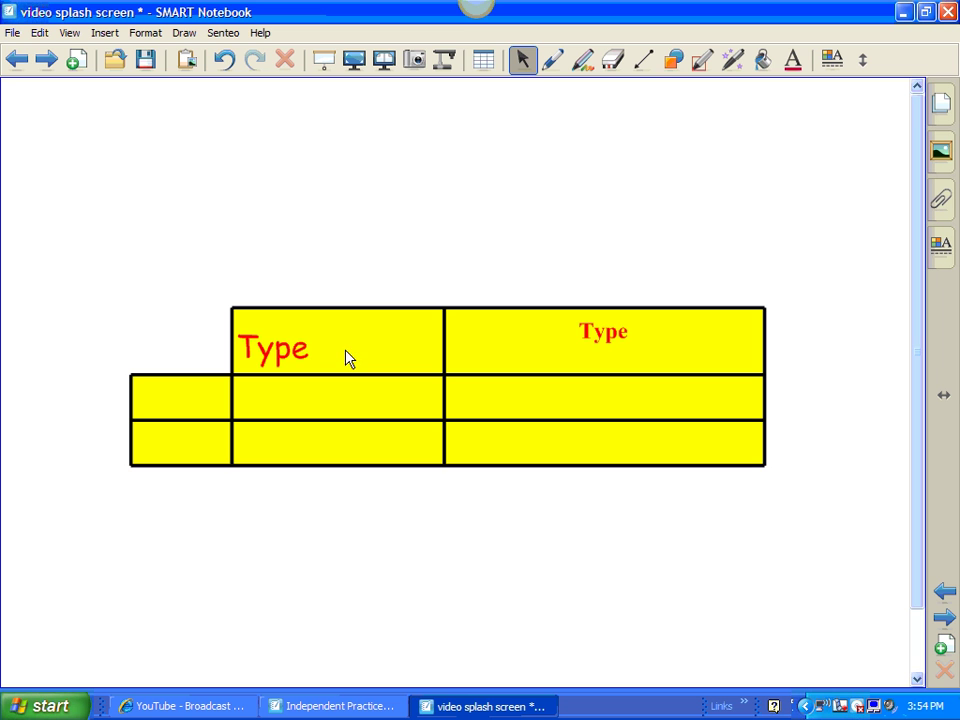
Select the middle column's cells and set their fill to green in Properties
left_click_drag(346, 344, 347, 451)
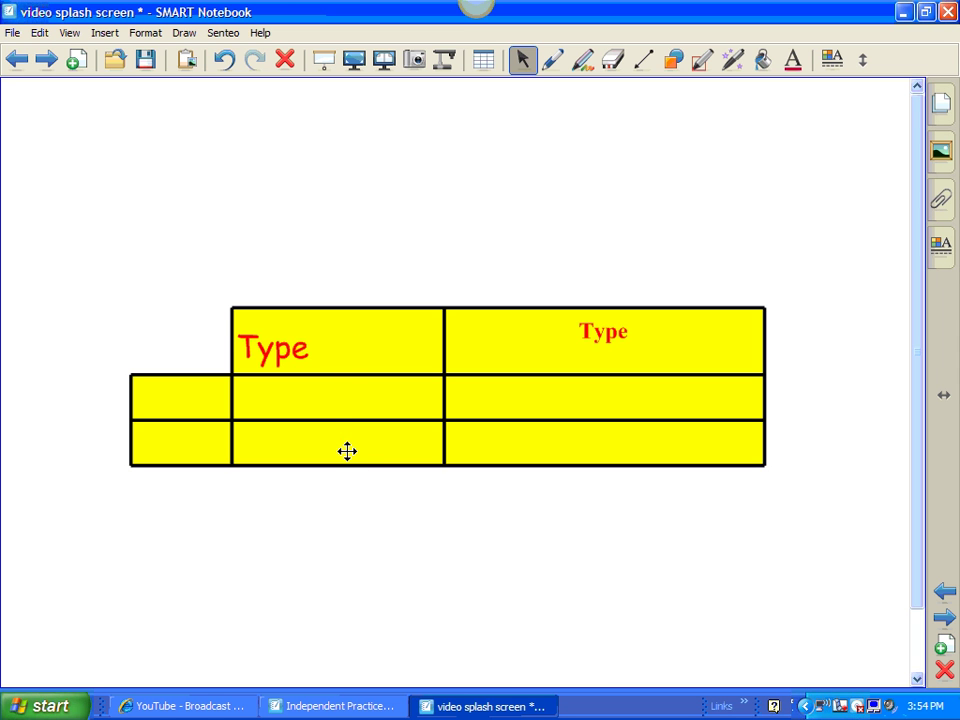
right_click(347, 451)
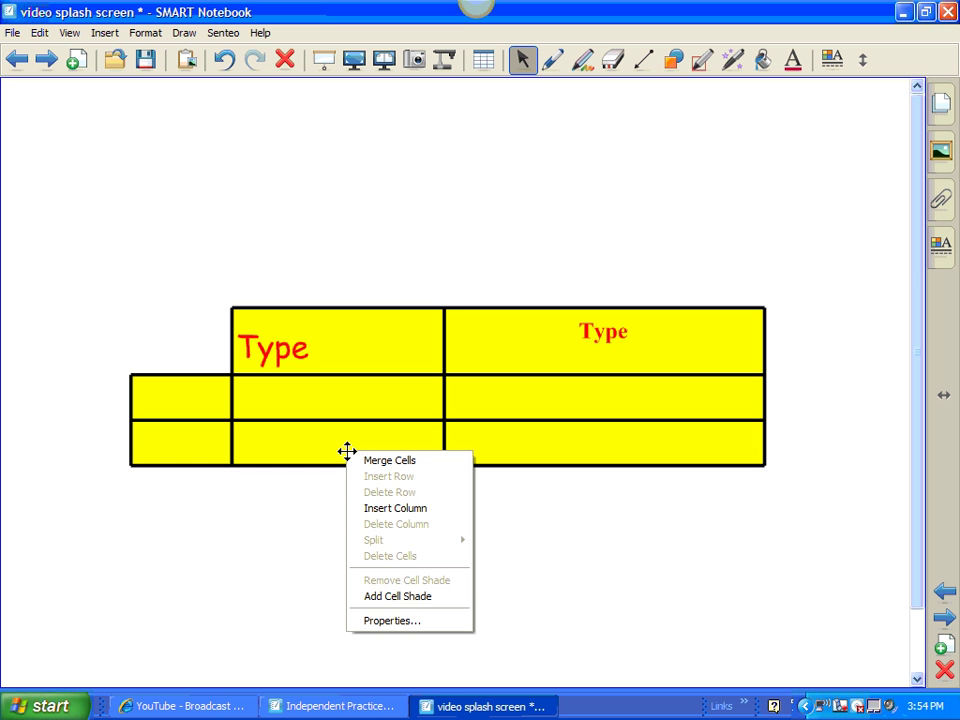
left_click(381, 620)
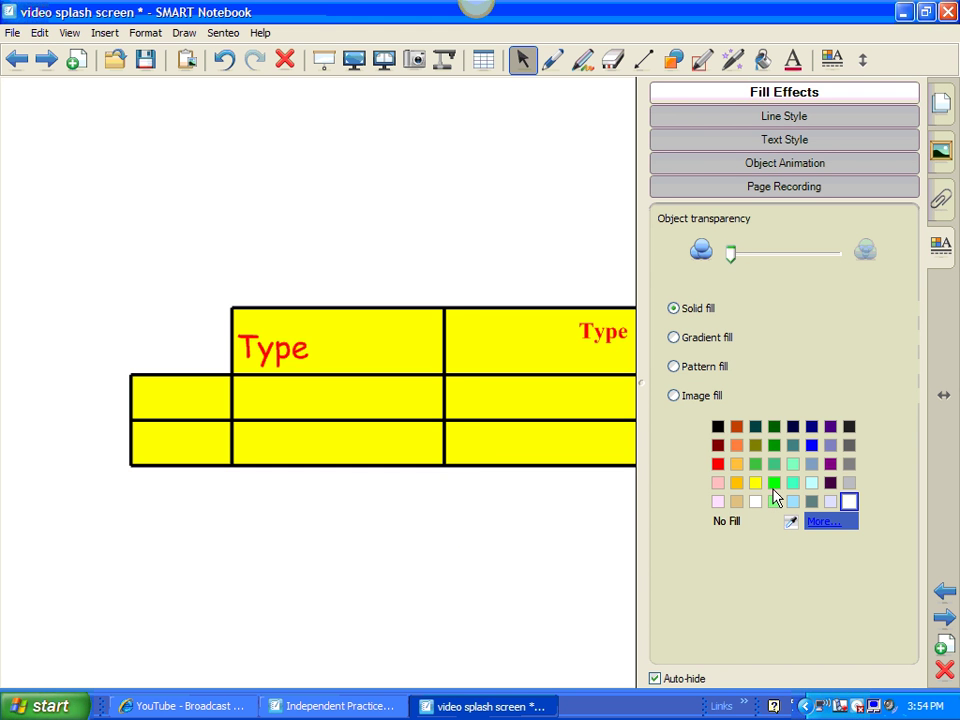
left_click(774, 484)
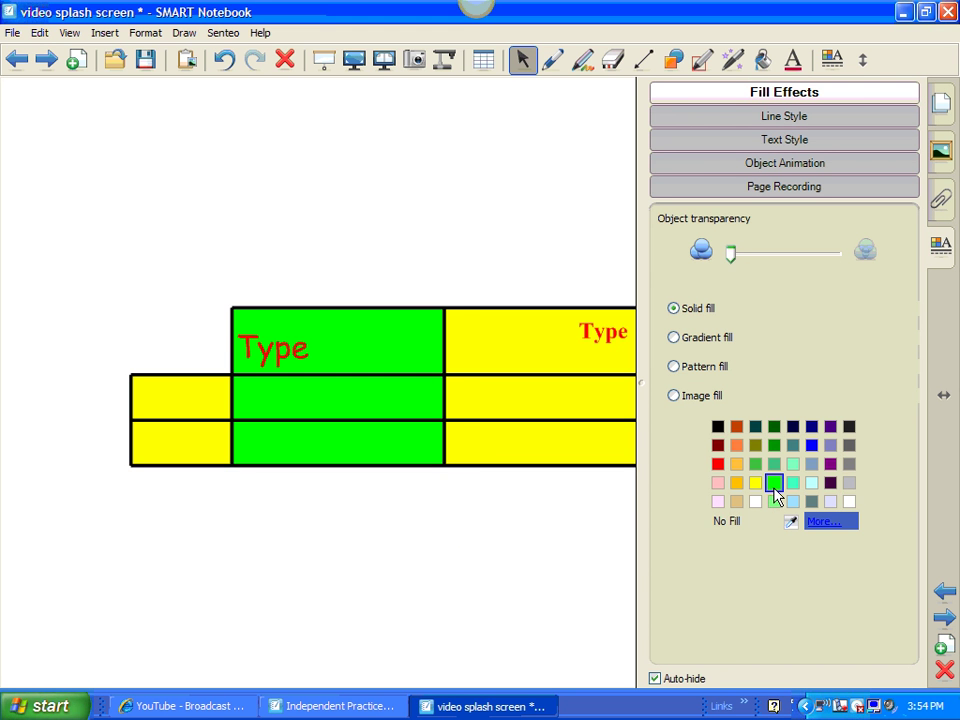
left_click(528, 556)
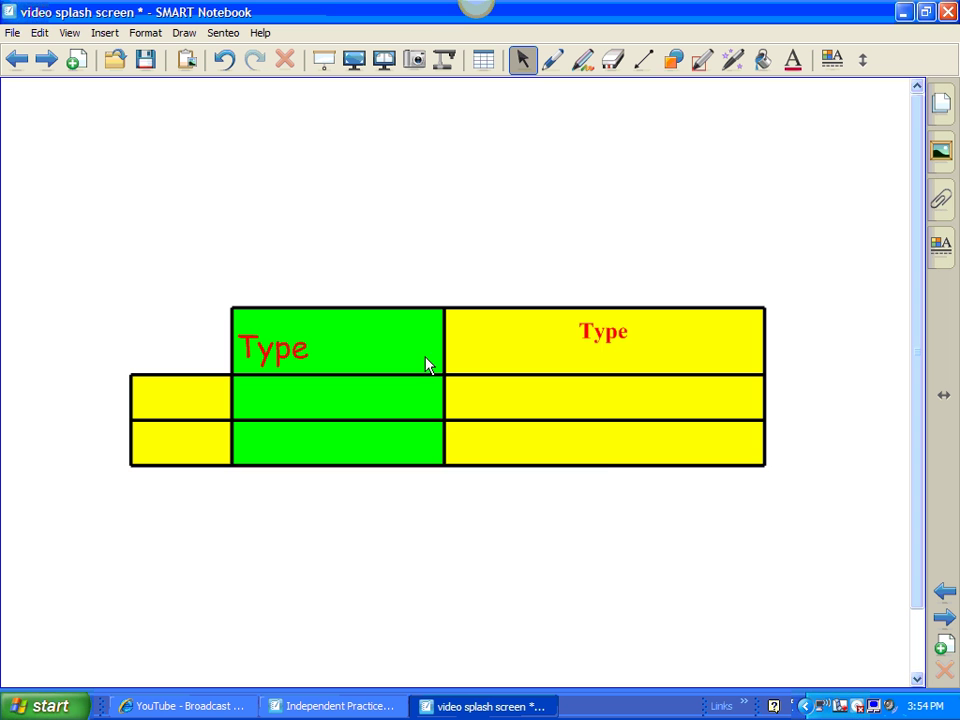
Add cell shades to the top-right and top-middle cells, revealing the top-right one
right_click(480, 350)
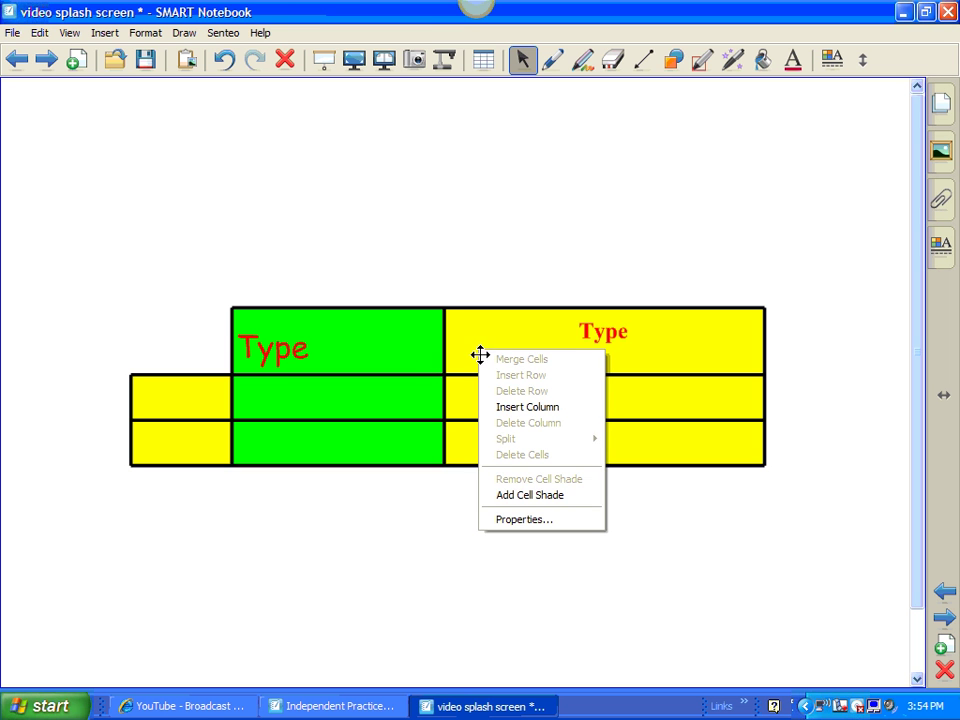
left_click(509, 494)
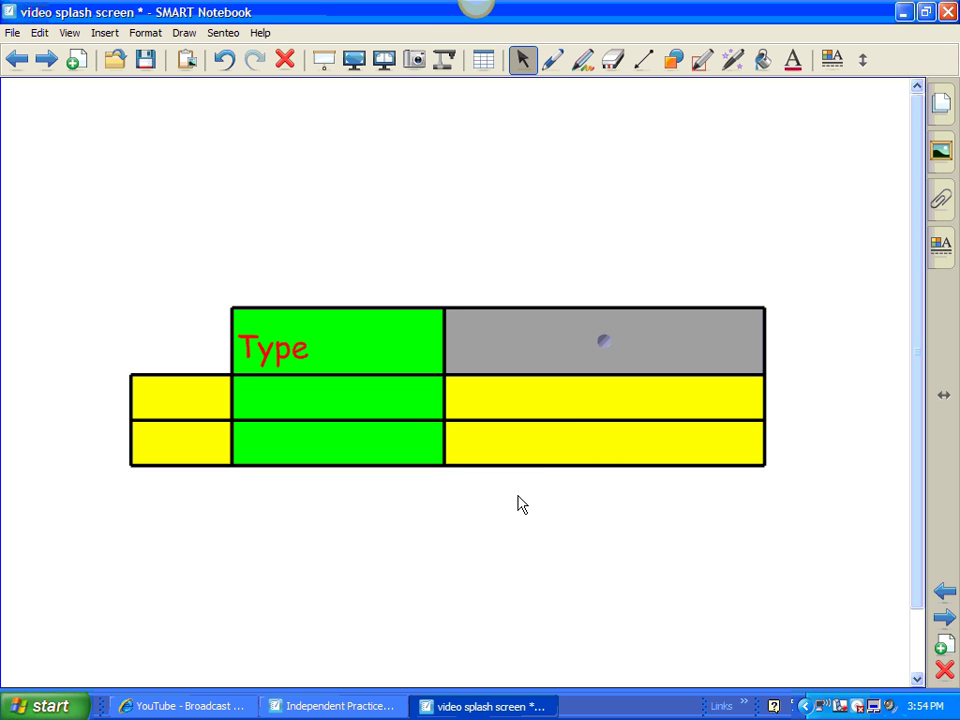
left_click(563, 358)
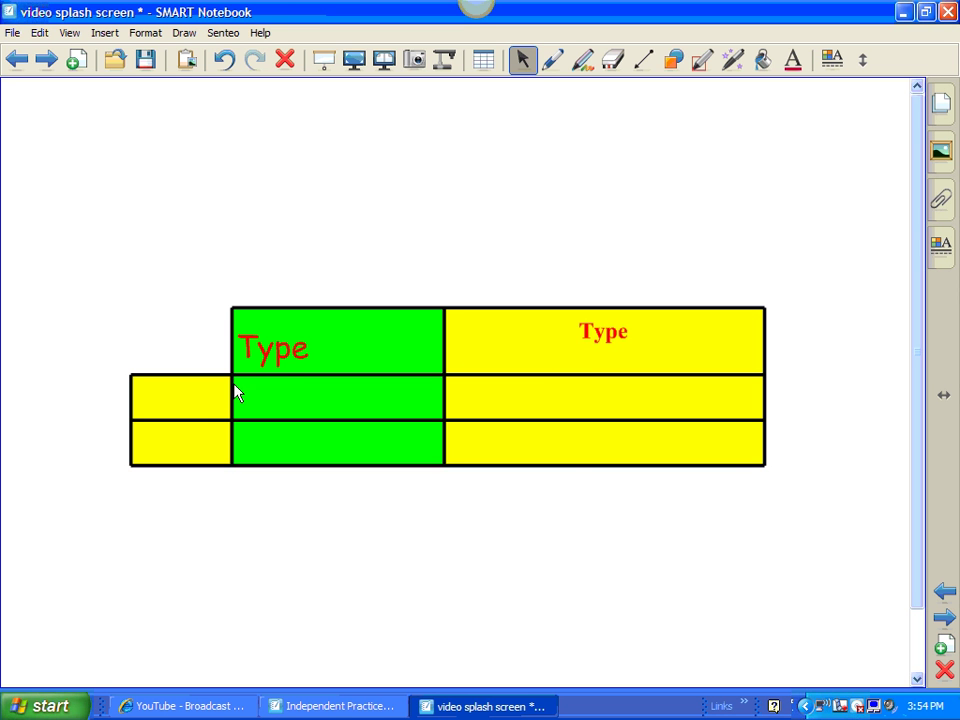
left_click_drag(193, 332, 626, 461)
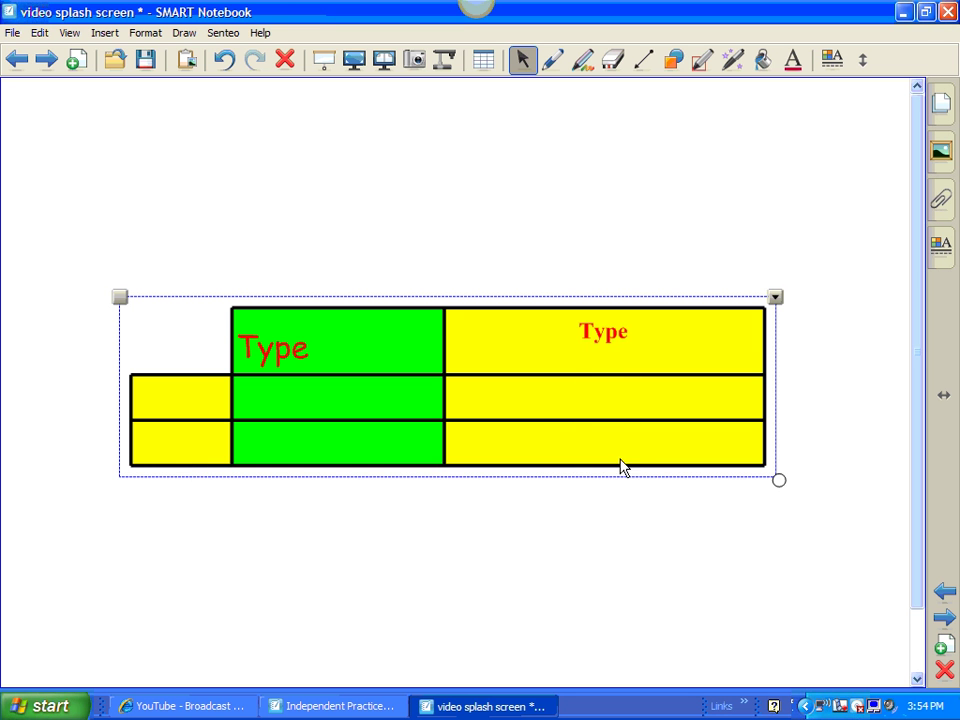
right_click(420, 362)
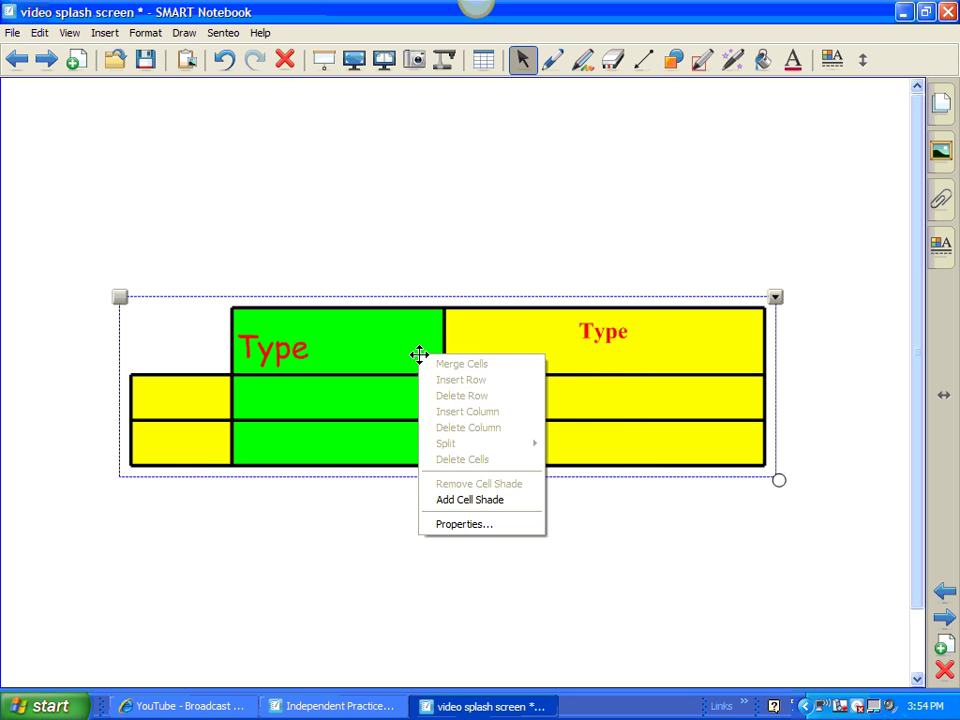
left_click(450, 507)
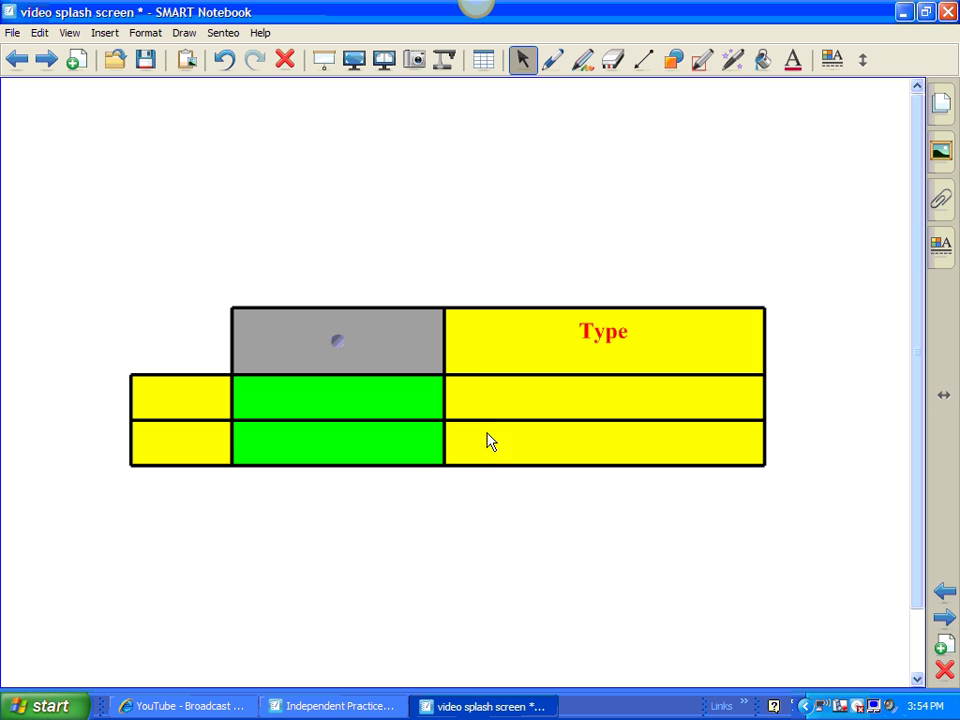
Cover the right, middle and left column cells with grey cell shades
left_click_drag(480, 364, 493, 461)
right_click(508, 440)
left_click(531, 584)
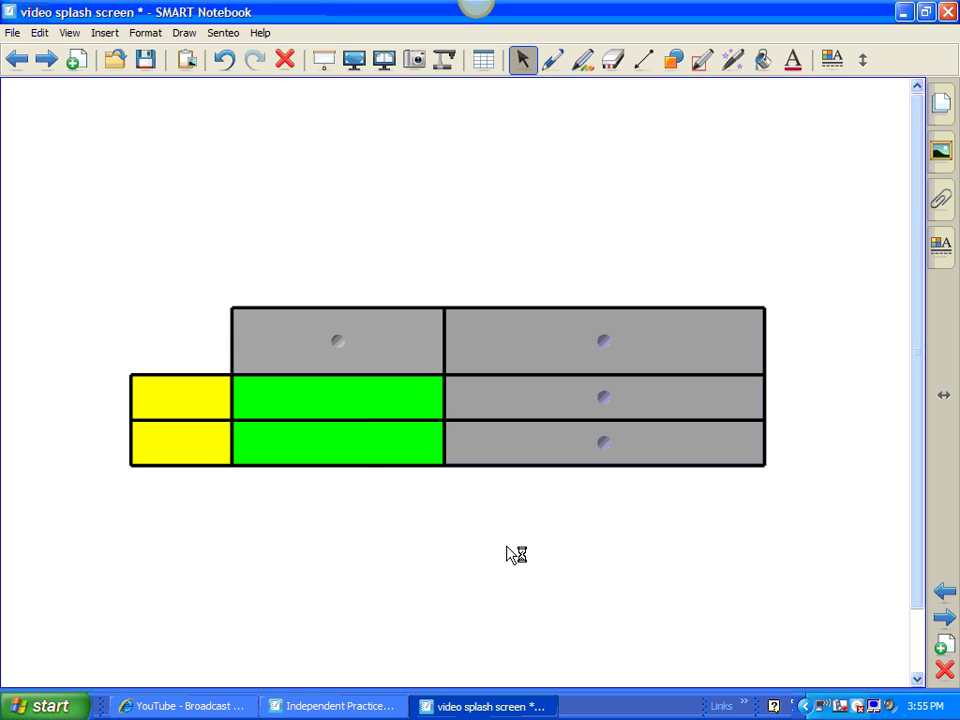
right_click(368, 447)
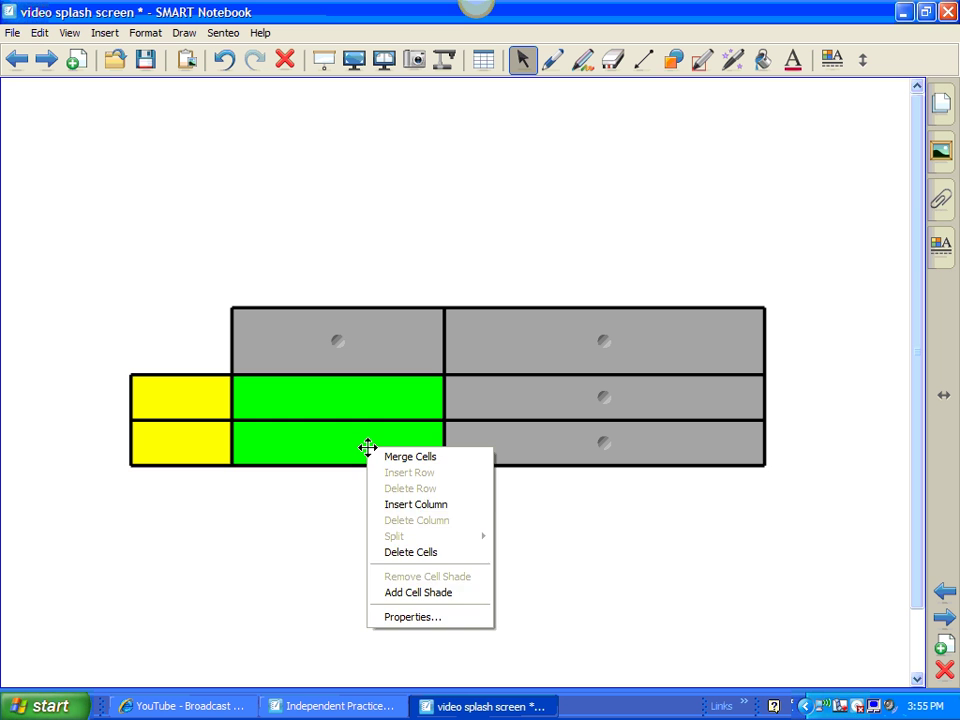
left_click(414, 595)
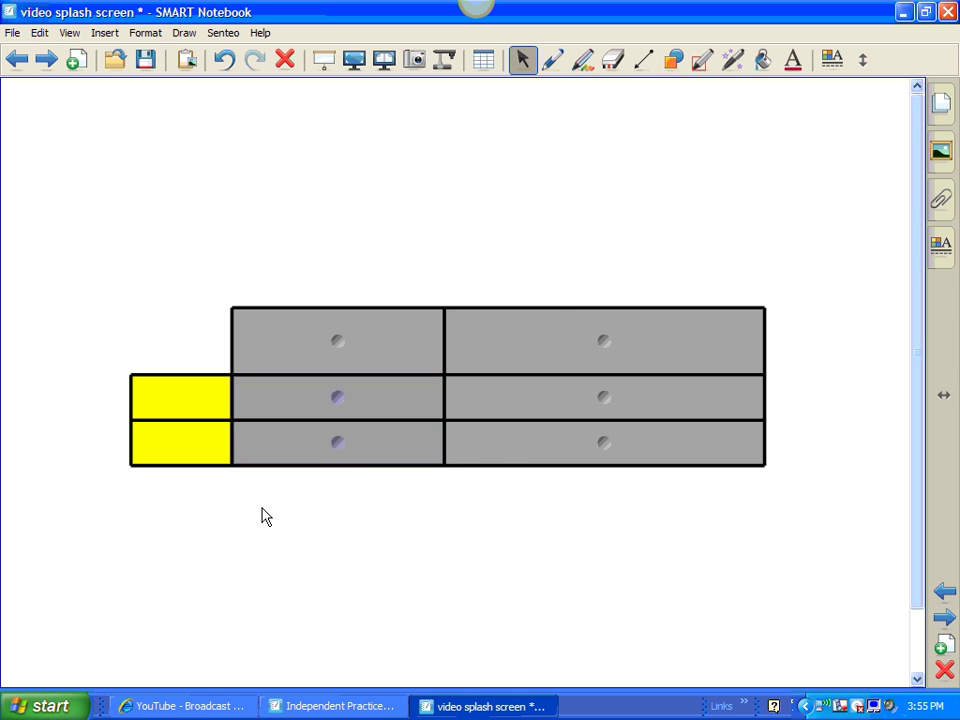
right_click(191, 441)
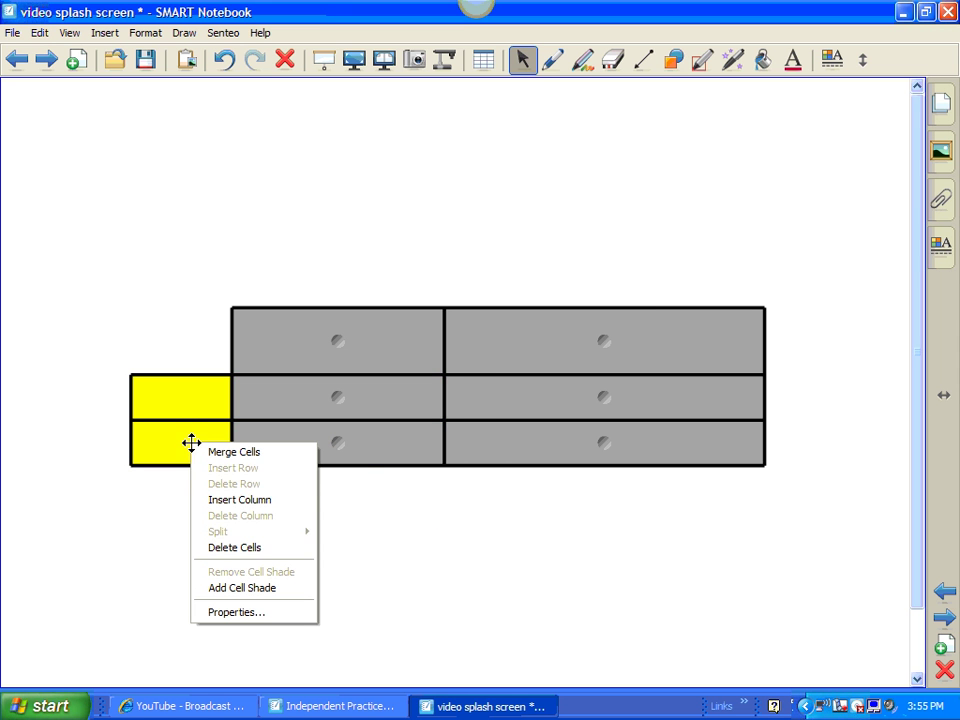
left_click(245, 587)
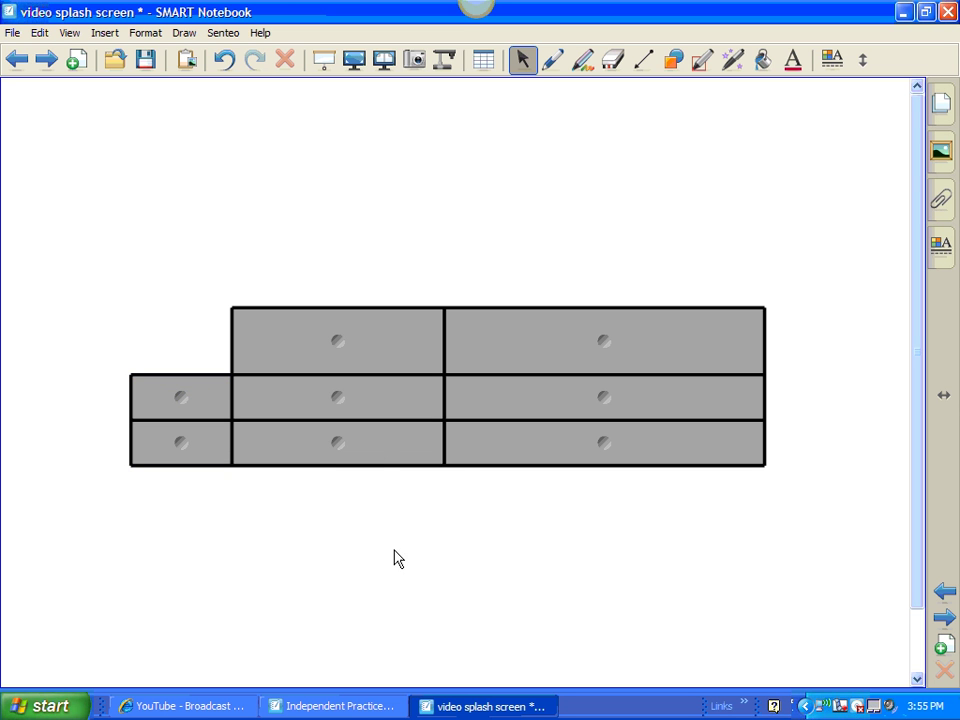
Reveal the three green middle-column cells, including the top Type label
left_click(379, 454)
left_click(379, 404)
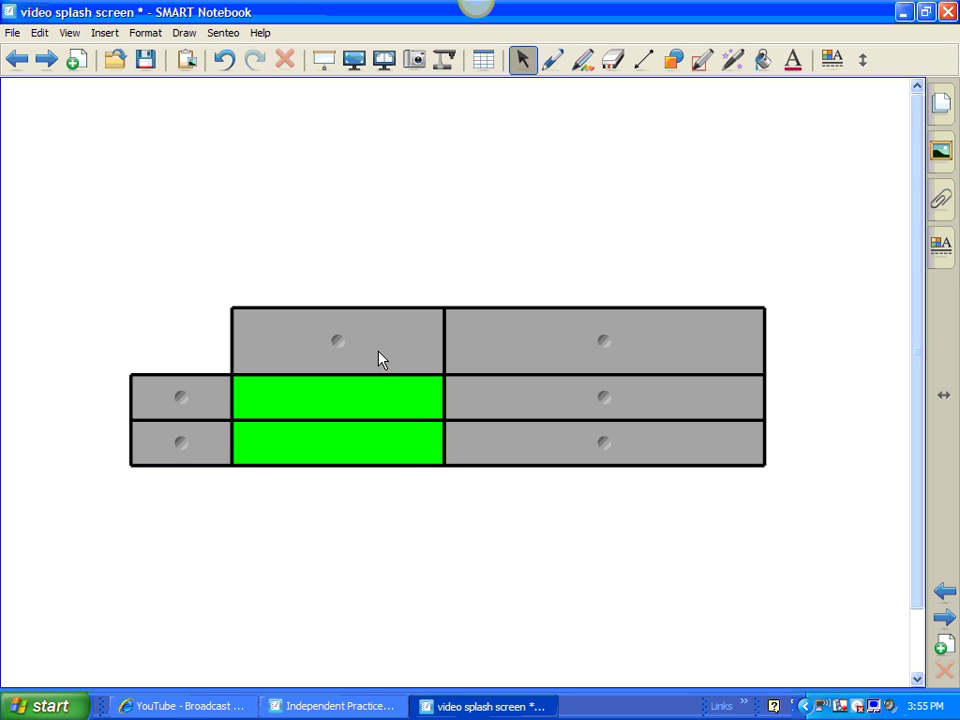
left_click(380, 358)
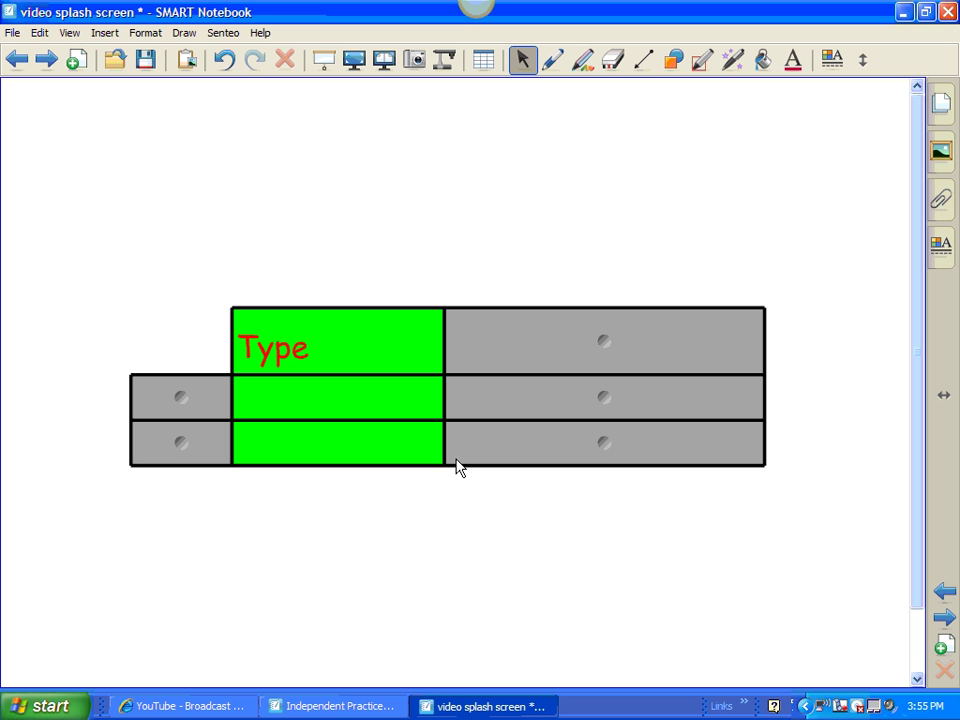